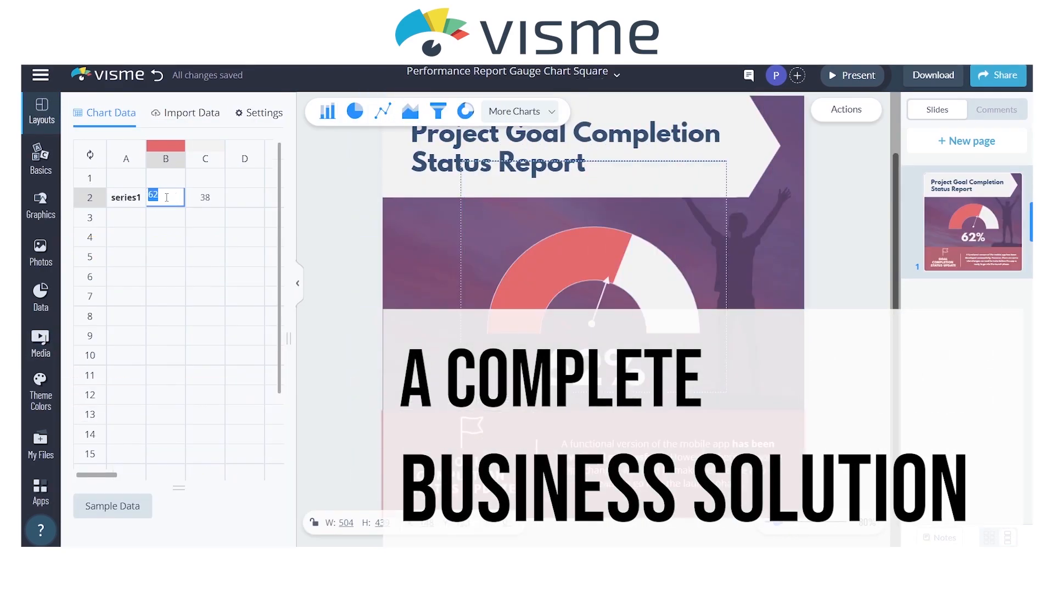
Set the gauge chart's series1 value to 76 and change the percentage text below the gauge to 76%
type("76")
key("Return")
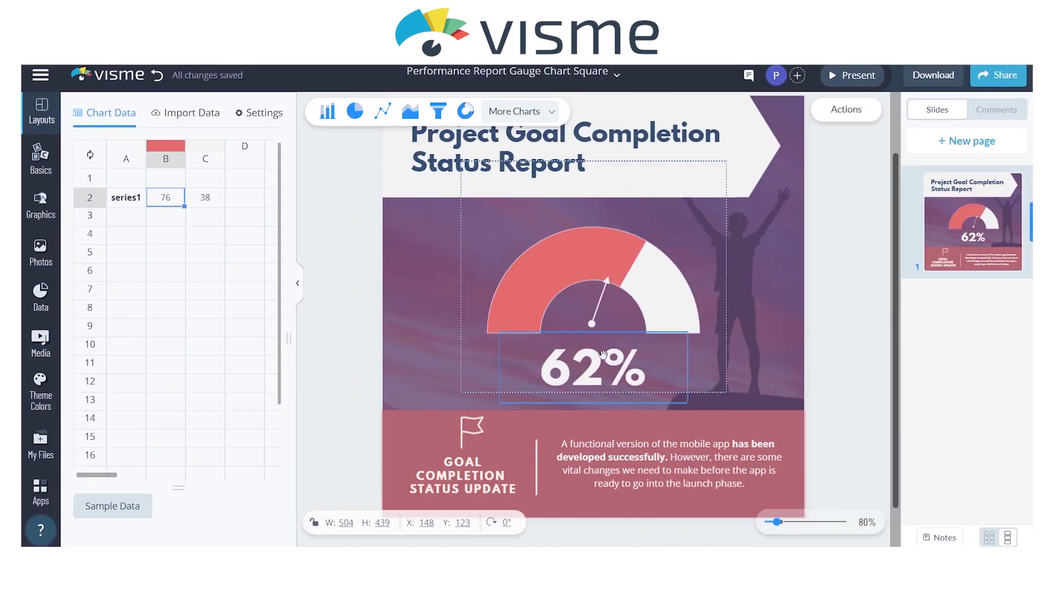
left_click(597, 365)
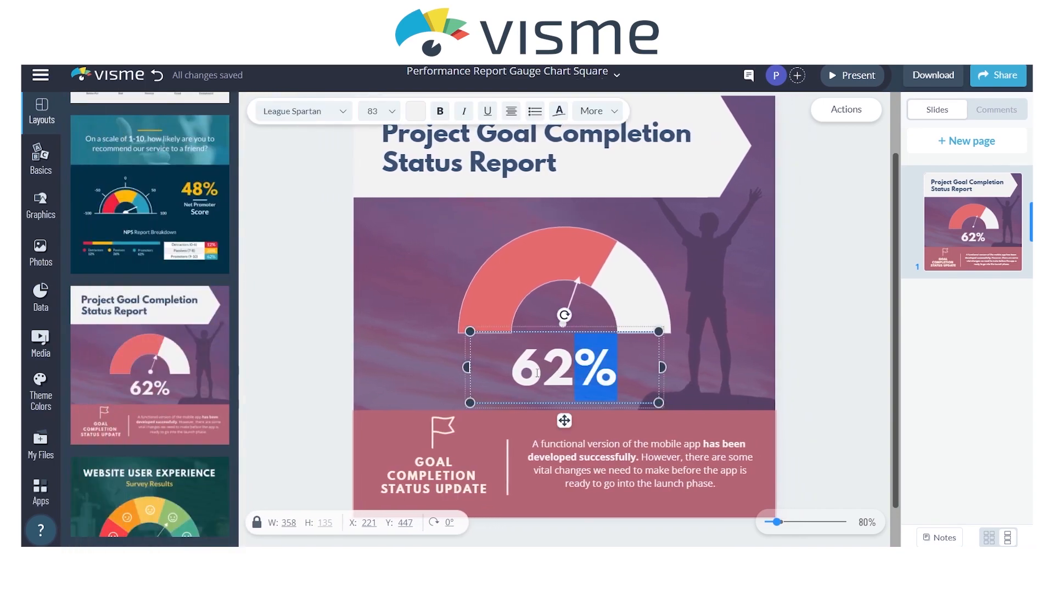
type("7")
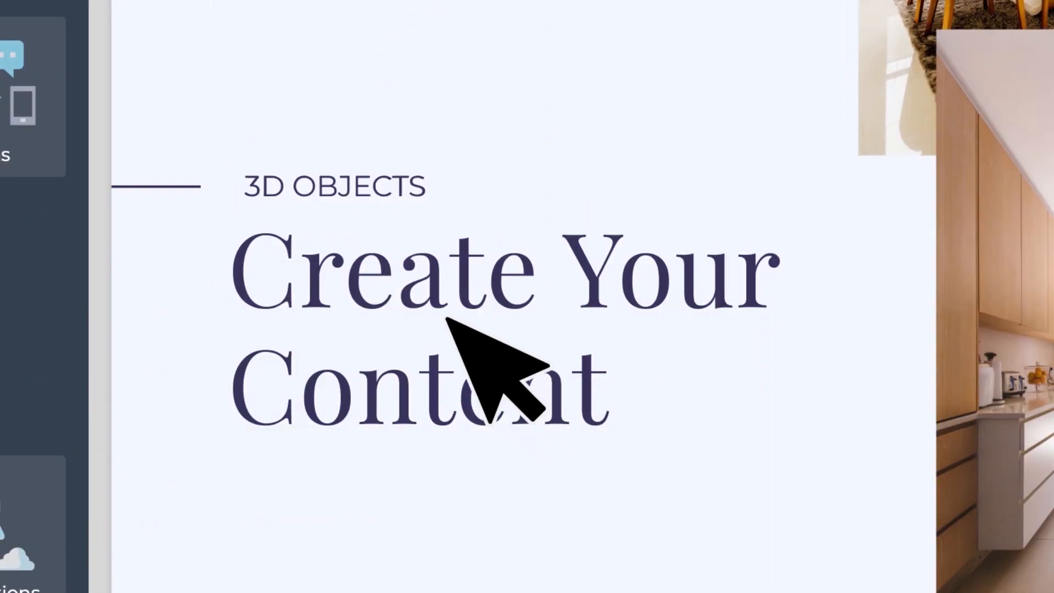
Replace the slide heading with "Spice Up Your Designs!"
left_click(436, 294)
type("Spice Up Your Designs!")
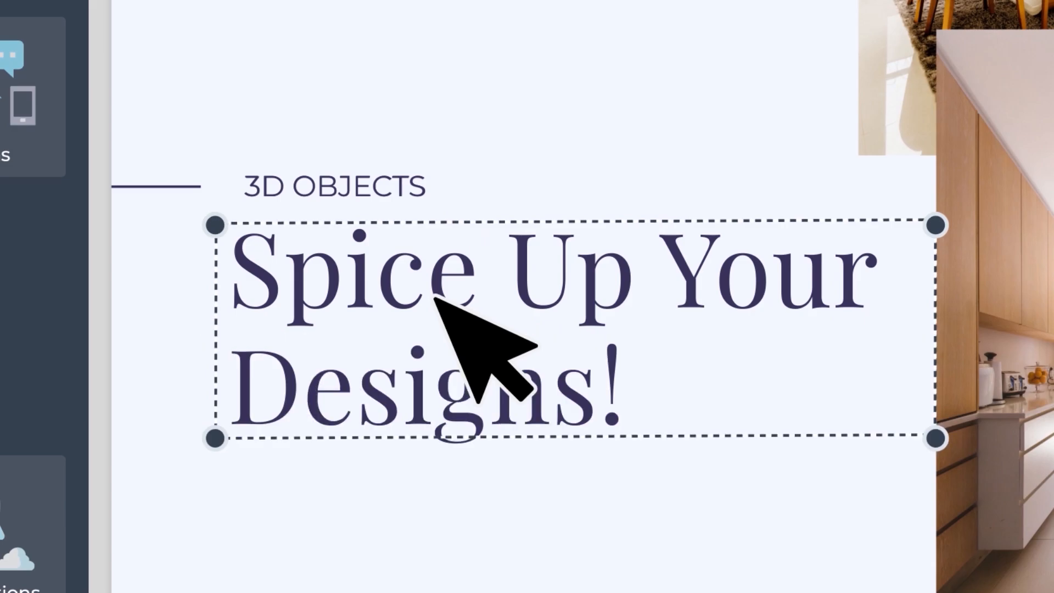
key("Escape")
Add the 3D graphic of a hollow yellow sphere with smaller balls below the heading
left_click(118, 234)
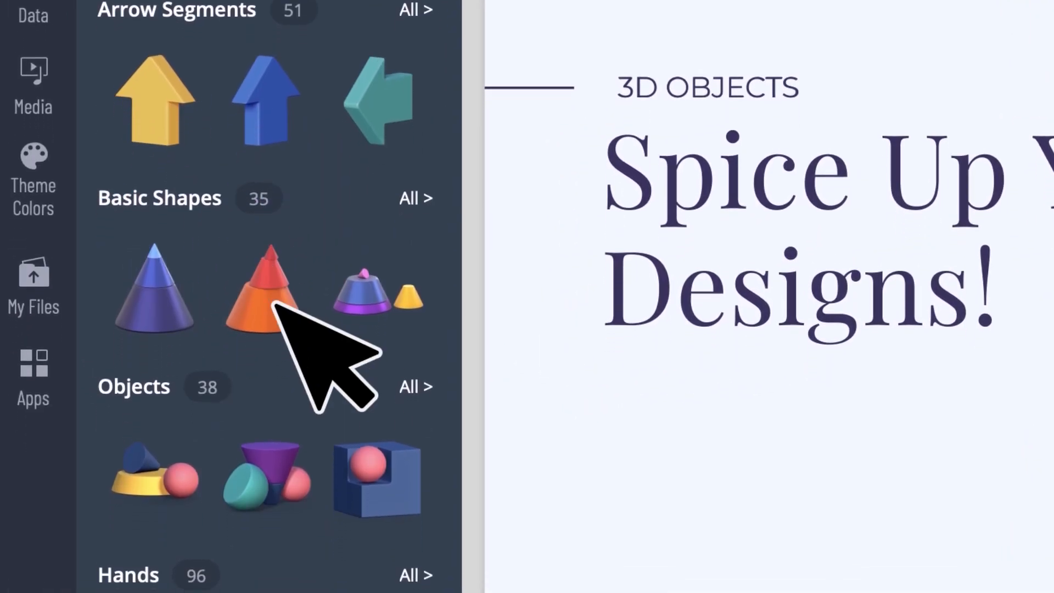
left_click(416, 432)
scroll(336, 418, "down", 4)
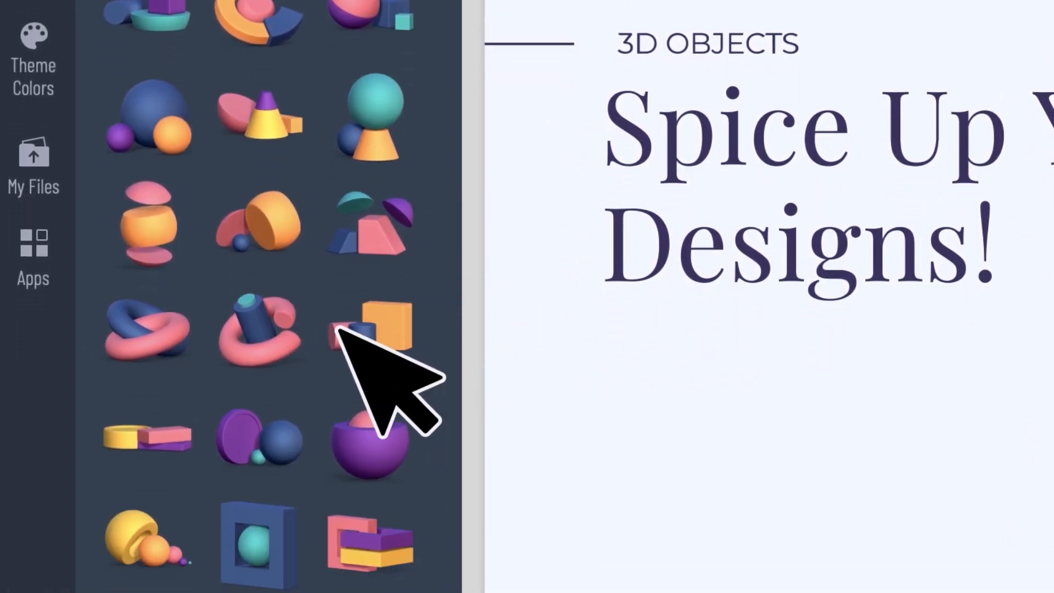
scroll(338, 328, "down", 2)
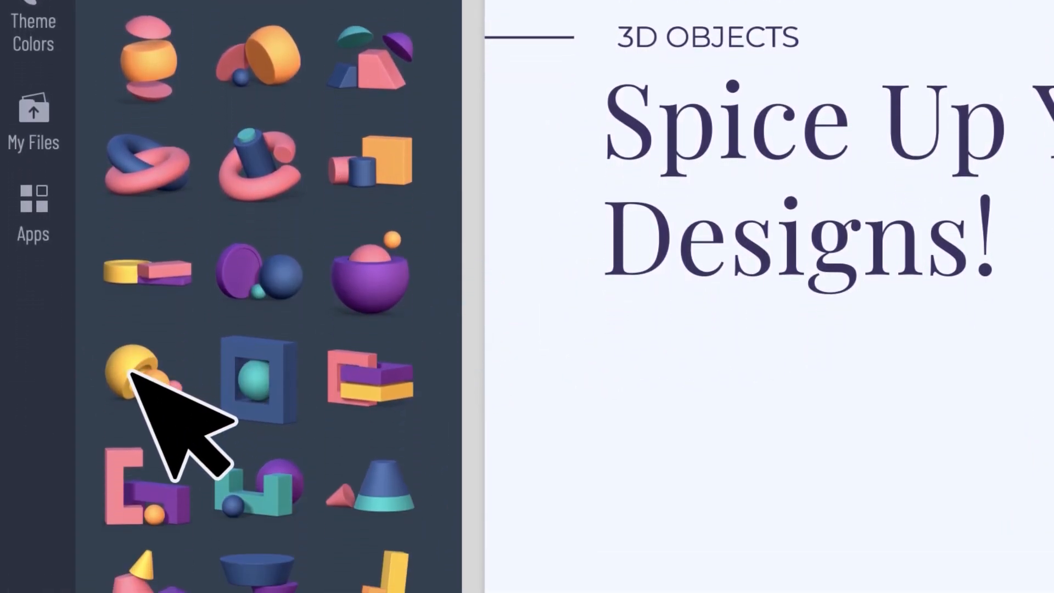
left_click_drag(140, 377, 670, 401)
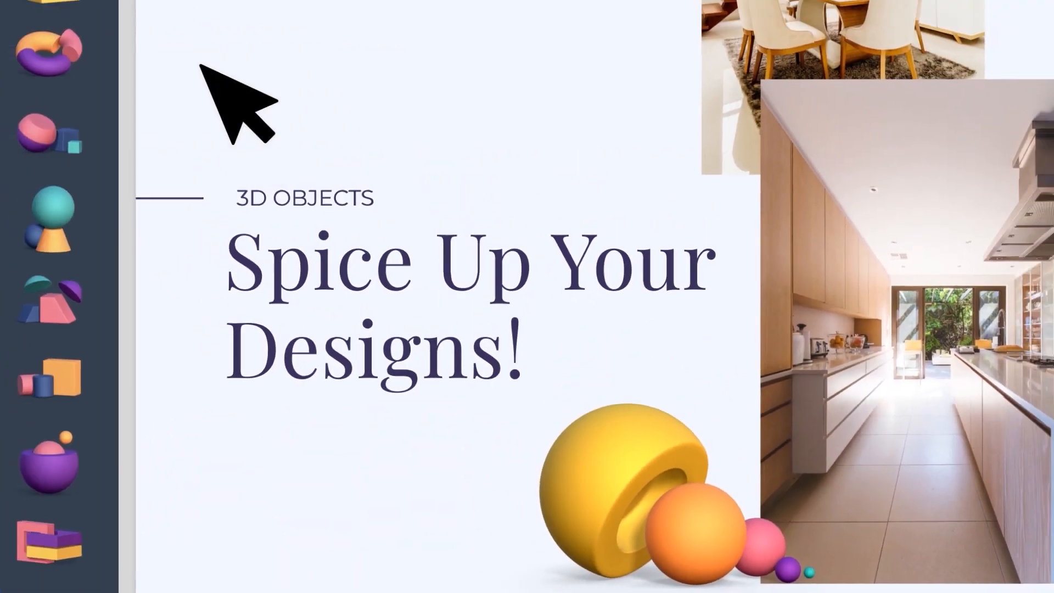
Recolor the 3D sphere graphic with the preset palette of yellow, light blue, green, red and dark red
left_click(209, 19)
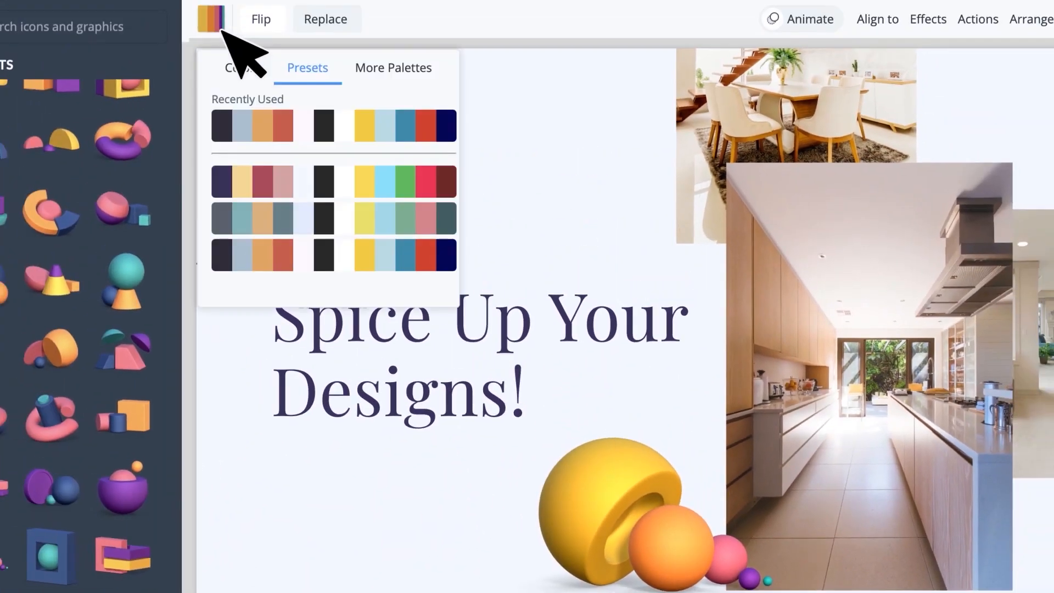
left_click(389, 181)
left_click(638, 22)
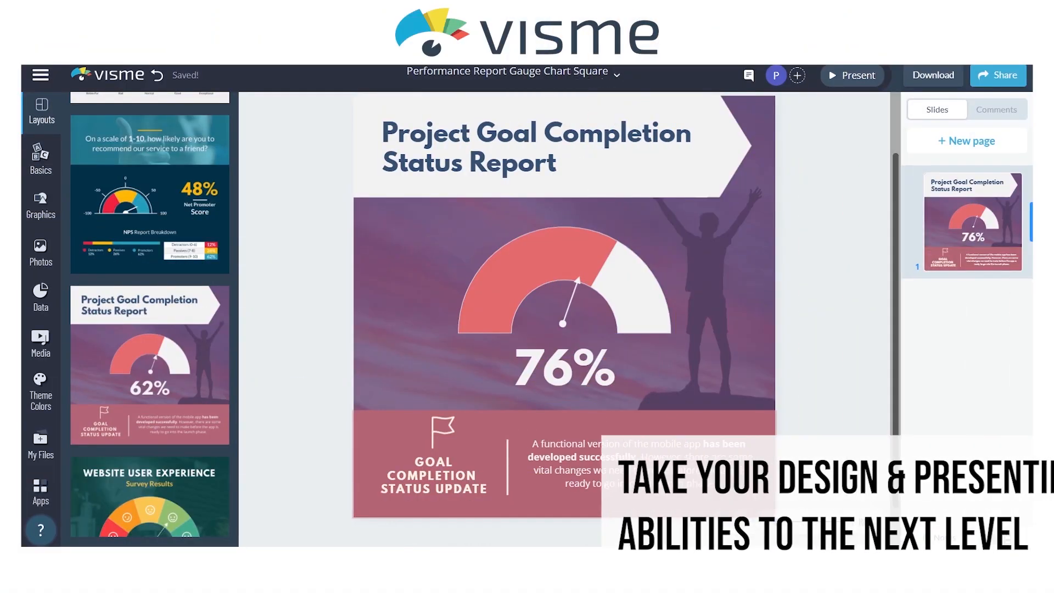
Look through the basic elements and theme colors, and browse the gauge chart templates
left_click(46, 164)
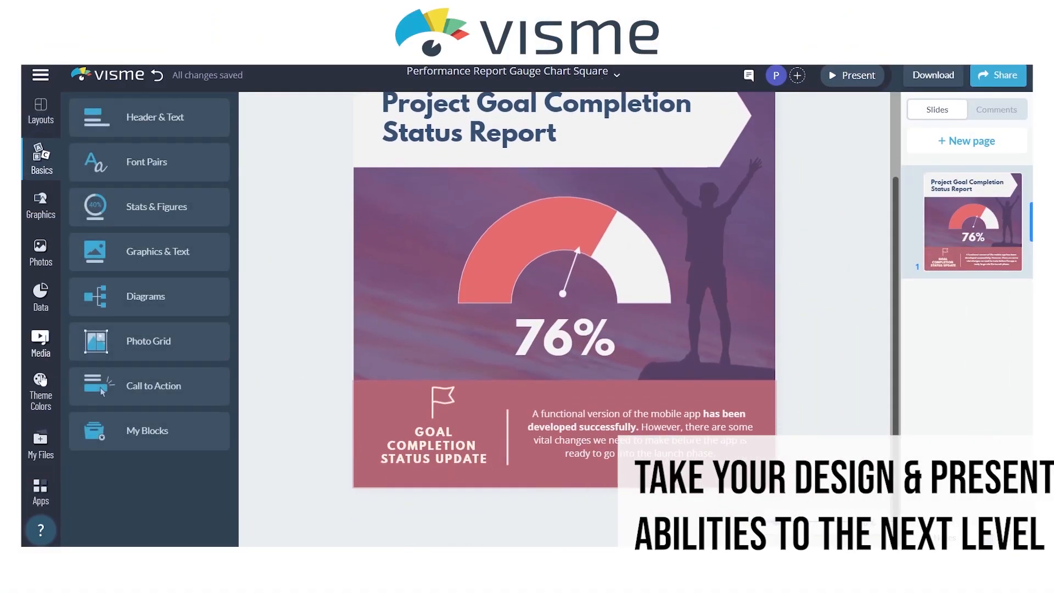
left_click(40, 395)
scroll(156, 245, "down", 1)
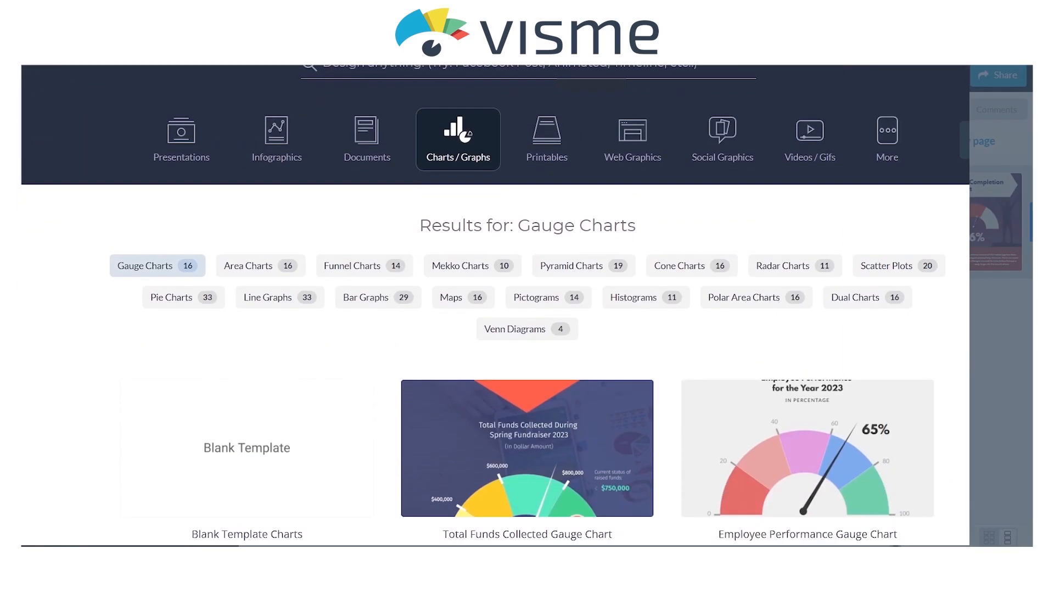
scroll(527, 330, "down", 3)
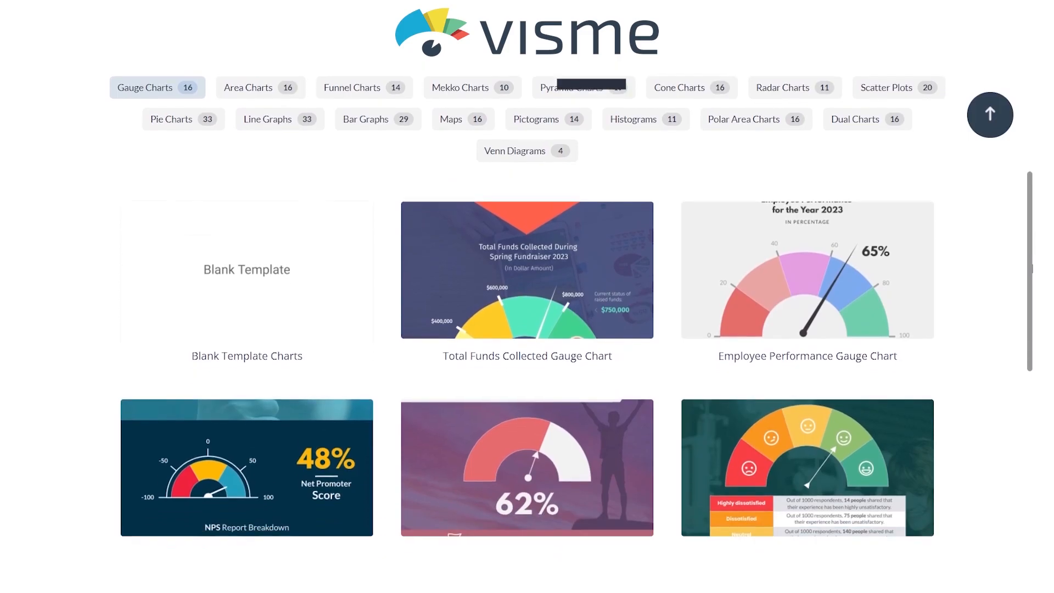
scroll(527, 329, "down", 2)
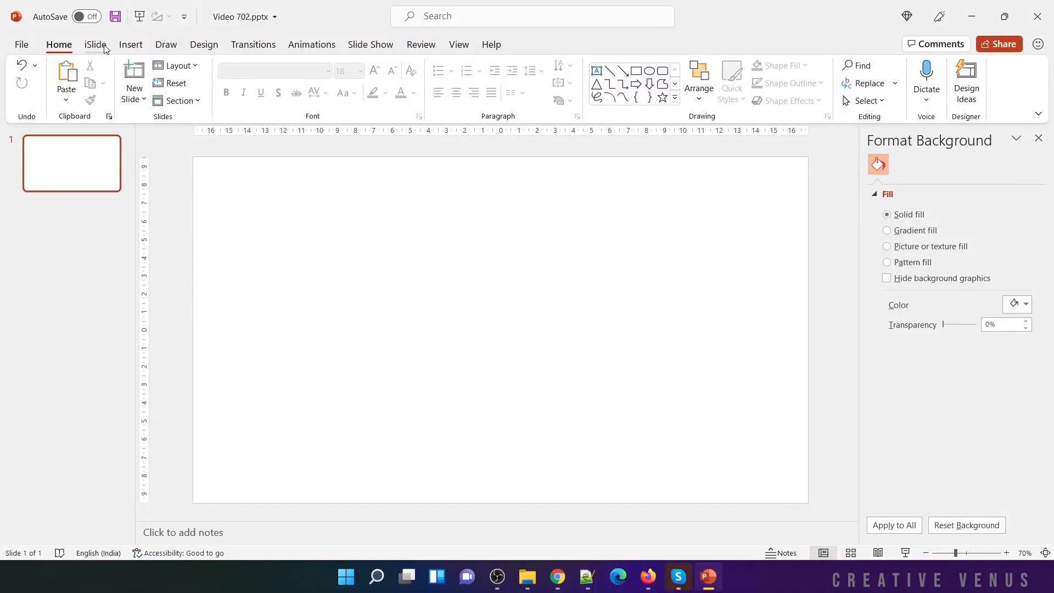
Switch to PowerPoint and draw a rounded rectangle about 26.8 cm wide and 8 cm high with fully rounded ends
left_click(131, 45)
left_click(227, 82)
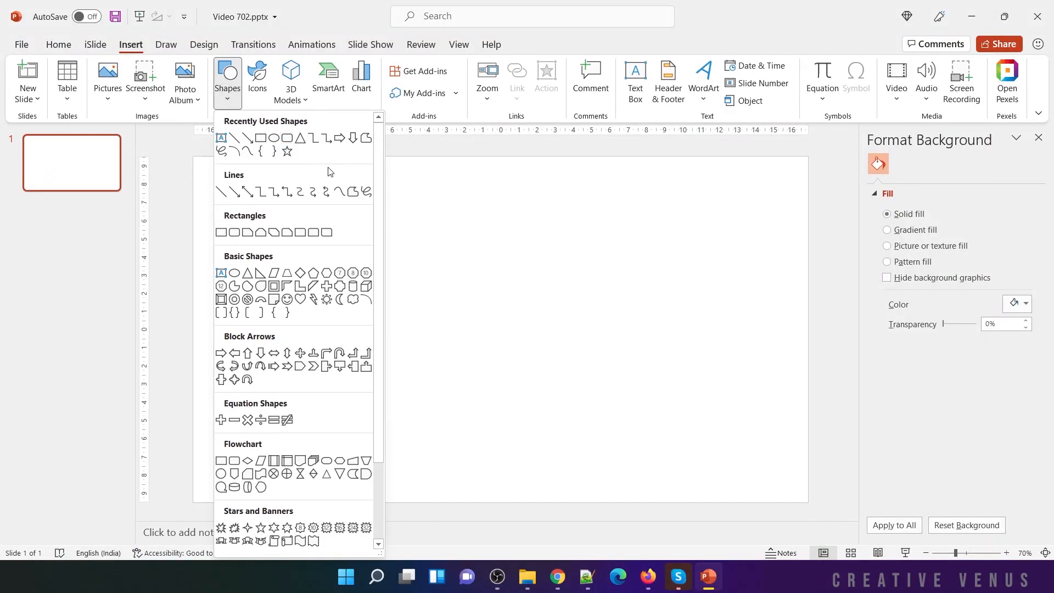
left_click(286, 138)
left_click_drag(260, 201, 748, 356)
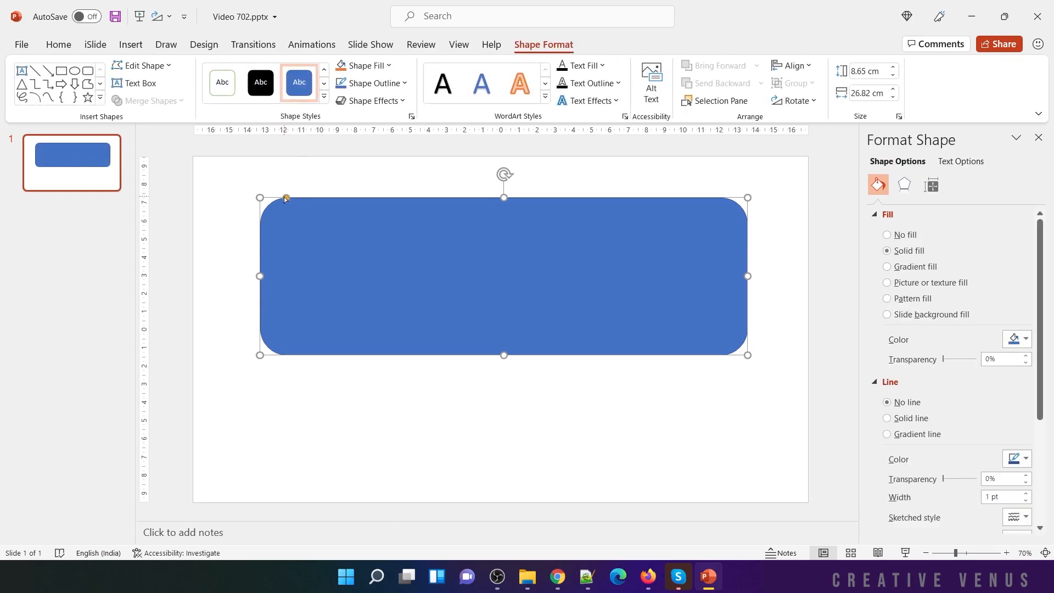
left_click_drag(286, 197, 611, 238)
left_click_drag(506, 355, 503, 345)
left_click(453, 391)
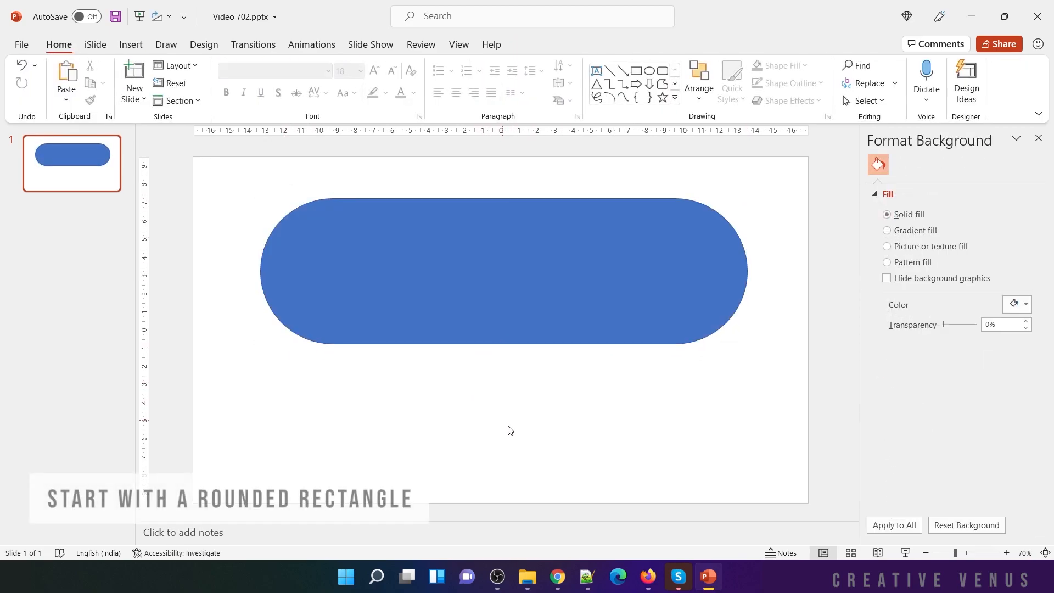
Duplicate the blue rounded shape, reduce the copy's height to about 2.3 cm and fill it with orange
left_click(346, 213)
left_click_drag(388, 252, 397, 379)
left_click_drag(514, 471, 514, 366)
left_click(1015, 345)
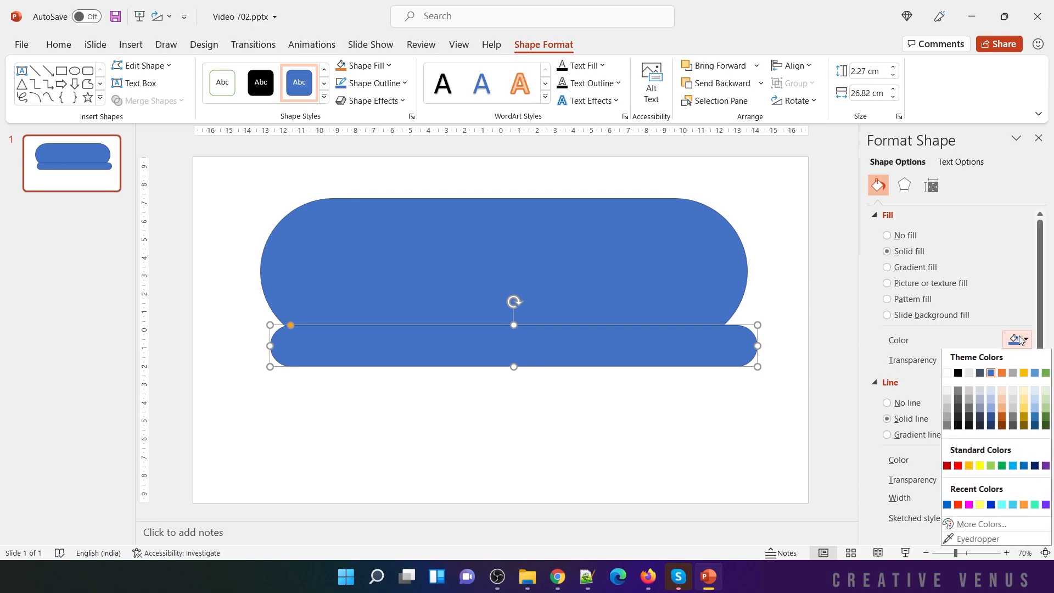
left_click(1000, 378)
Center the orange bar vertically on the blue shape and thin it to about 1.3 cm high
left_click_drag(580, 356, 516, 272)
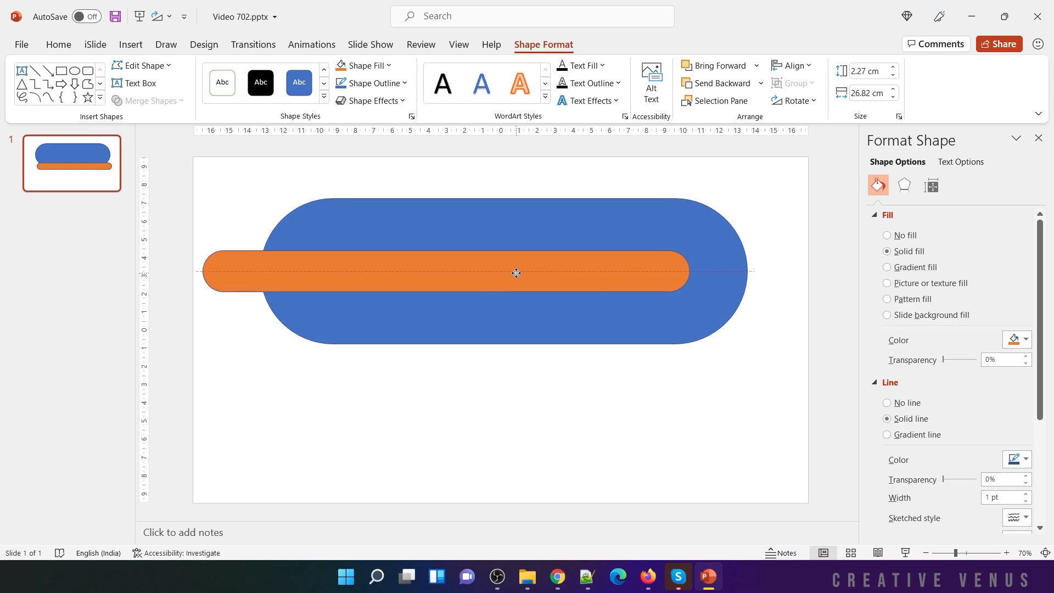
left_click_drag(519, 273, 519, 273)
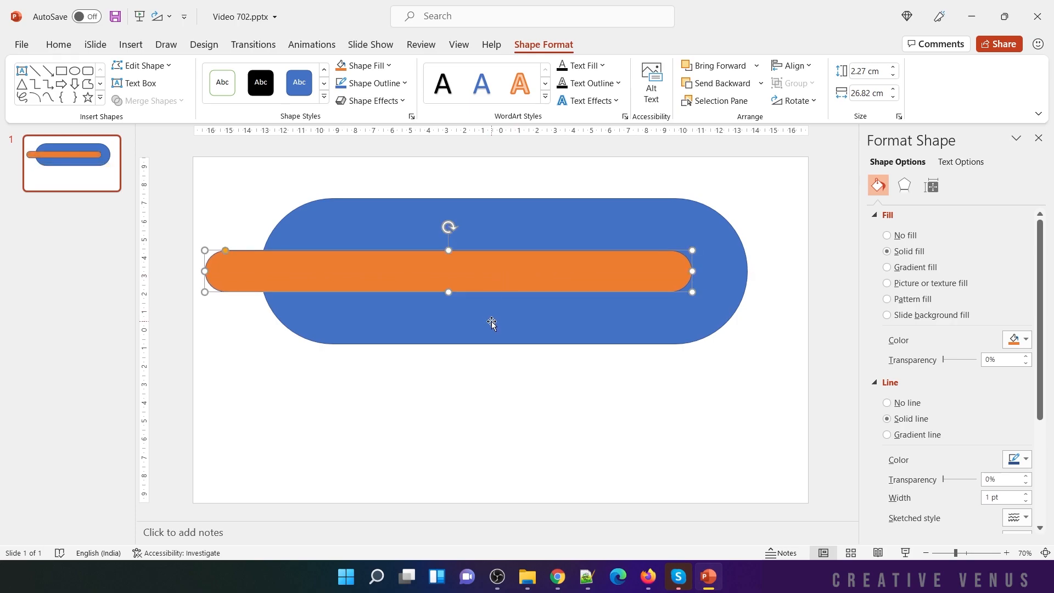
left_click_drag(451, 251, 454, 259)
left_click_drag(584, 270, 585, 270)
Widen the blue rounded shape at both ends and extend it past the slide's left edge, about 36.5 cm in total
left_click_drag(748, 272, 784, 273)
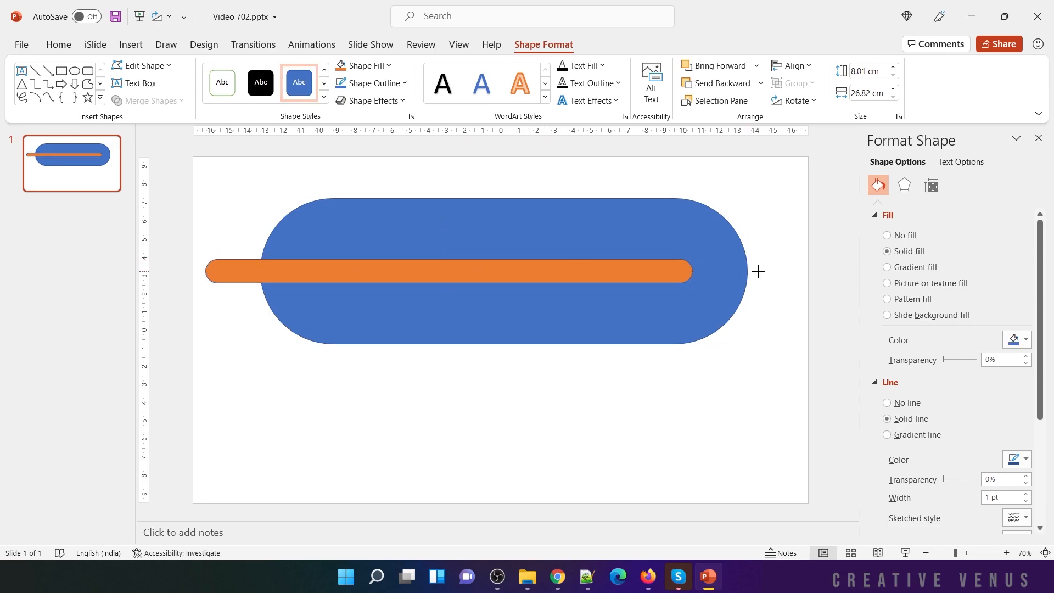
key("Escape")
left_click(496, 342)
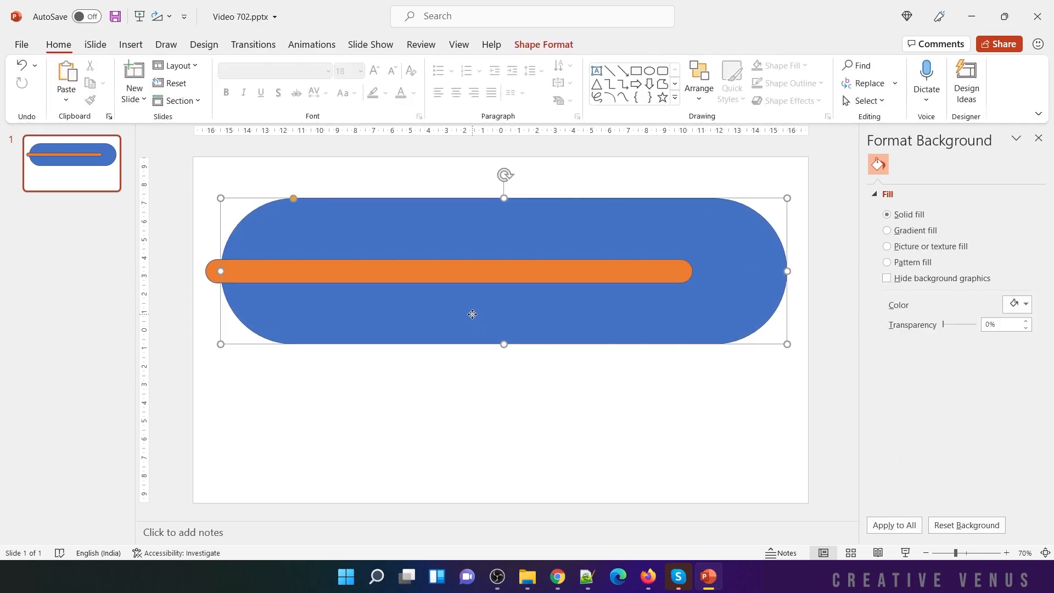
left_click(371, 386)
left_click(277, 220)
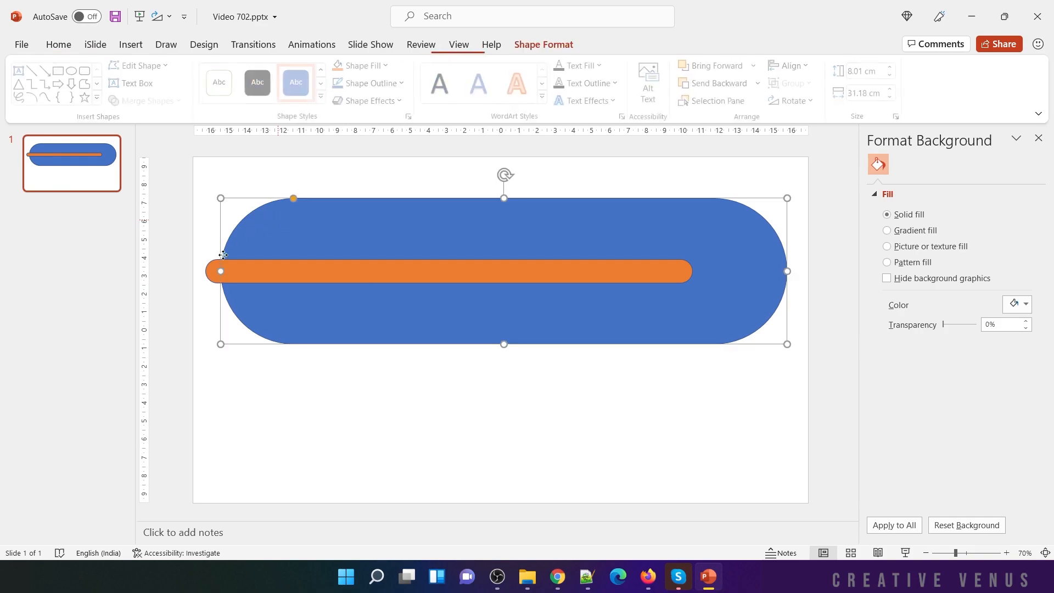
left_click_drag(218, 270, 125, 273)
Stretch the orange bar past the blue shape's left end and extend its right end closer to the blue curve
left_click(351, 276)
left_click_drag(236, 272, 124, 273)
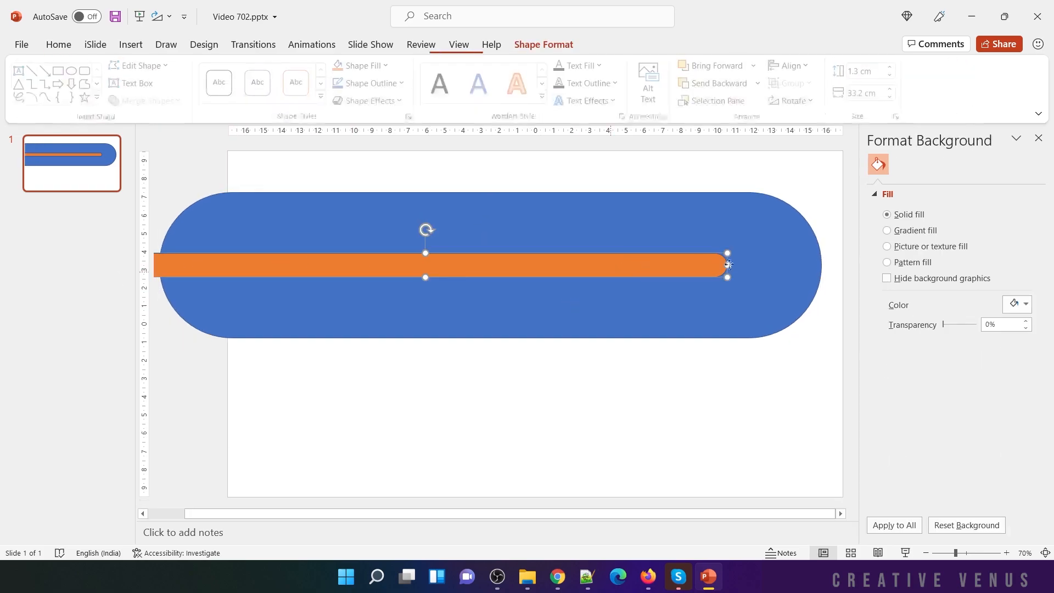
left_click_drag(728, 265, 762, 267)
Subtract the orange bar from the blue rounded shape to cut a slot open at the left end
left_click(648, 298, "shift")
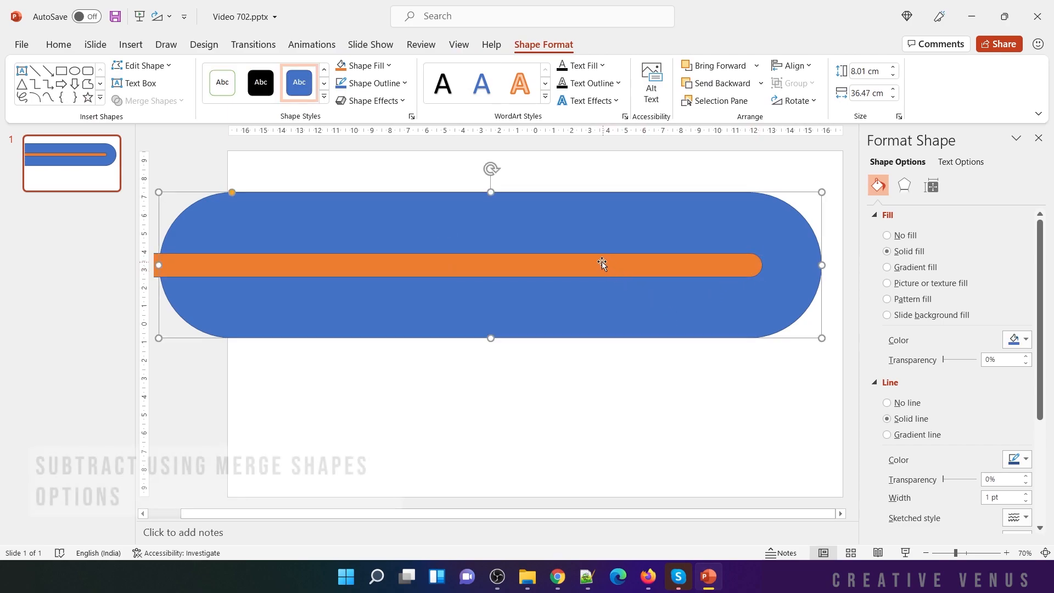
left_click(148, 100)
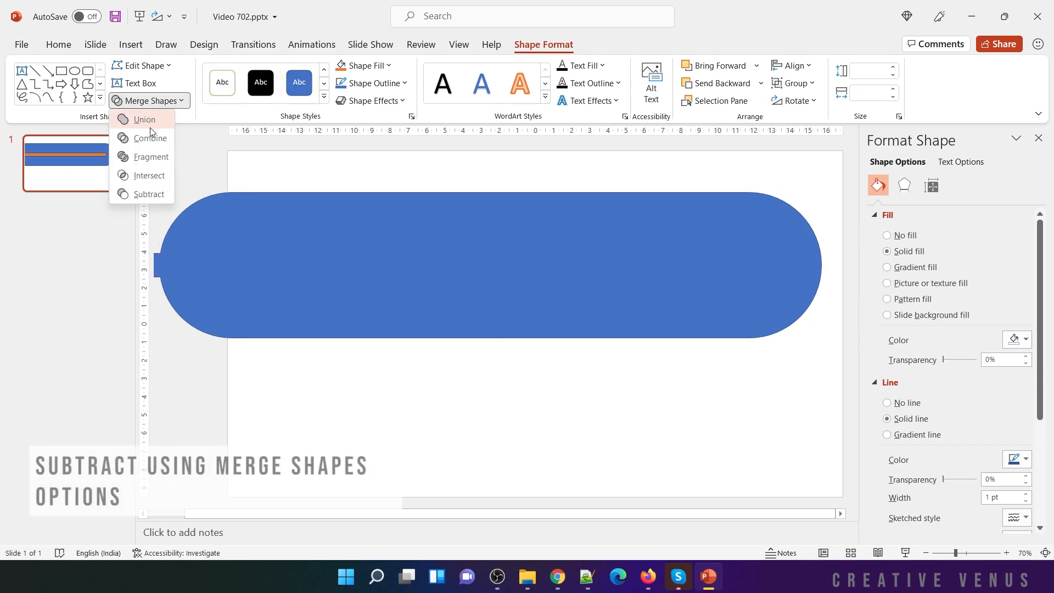
left_click(154, 196)
left_click(373, 375)
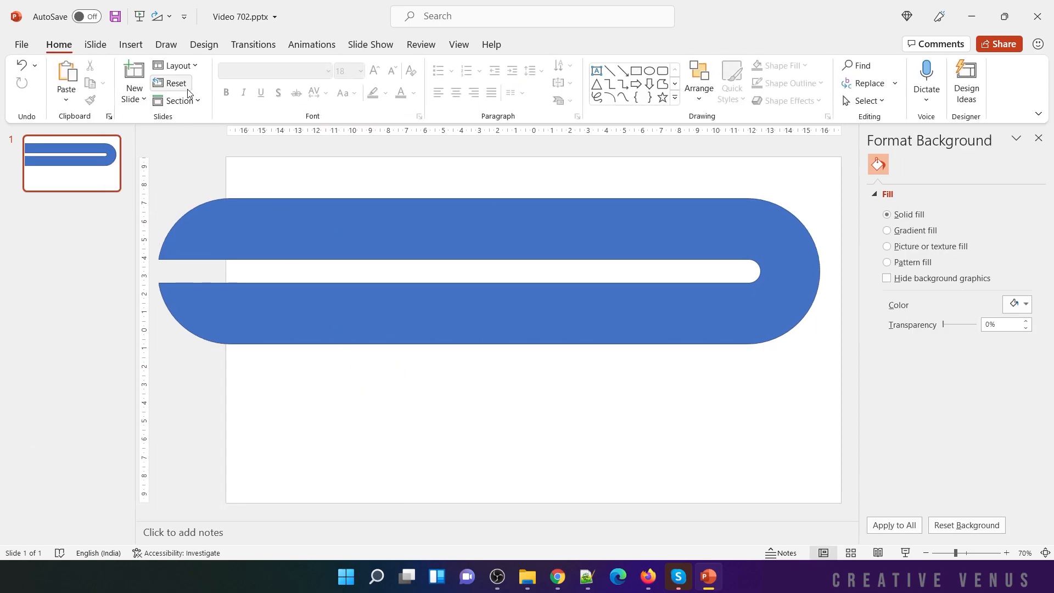
Draw a rectangle covering the rounded left ends of the slotted blue shape
left_click(157, 48)
left_click(139, 46)
left_click(236, 99)
left_click(260, 143)
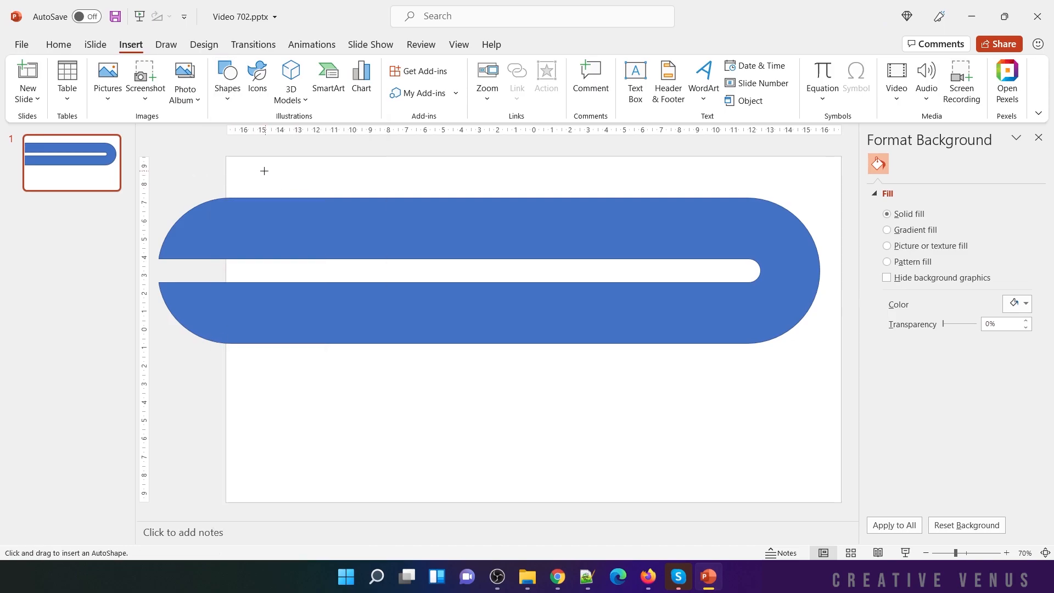
left_click_drag(261, 316, 130, 388)
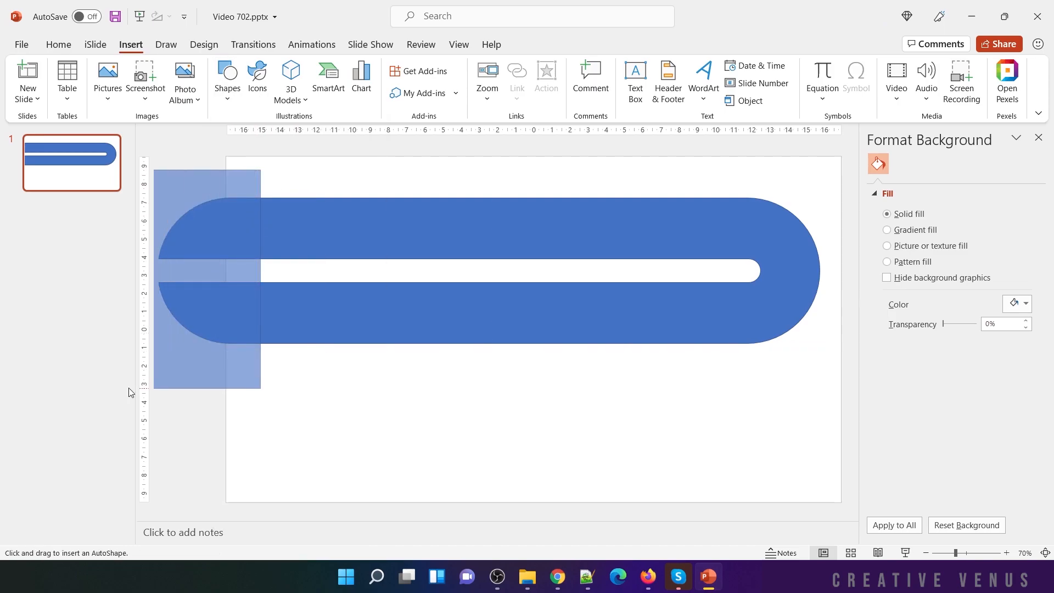
Subtract the rectangle from the slotted shape to leave straight-cut left ends
left_click(321, 320)
left_click(225, 341, "shift")
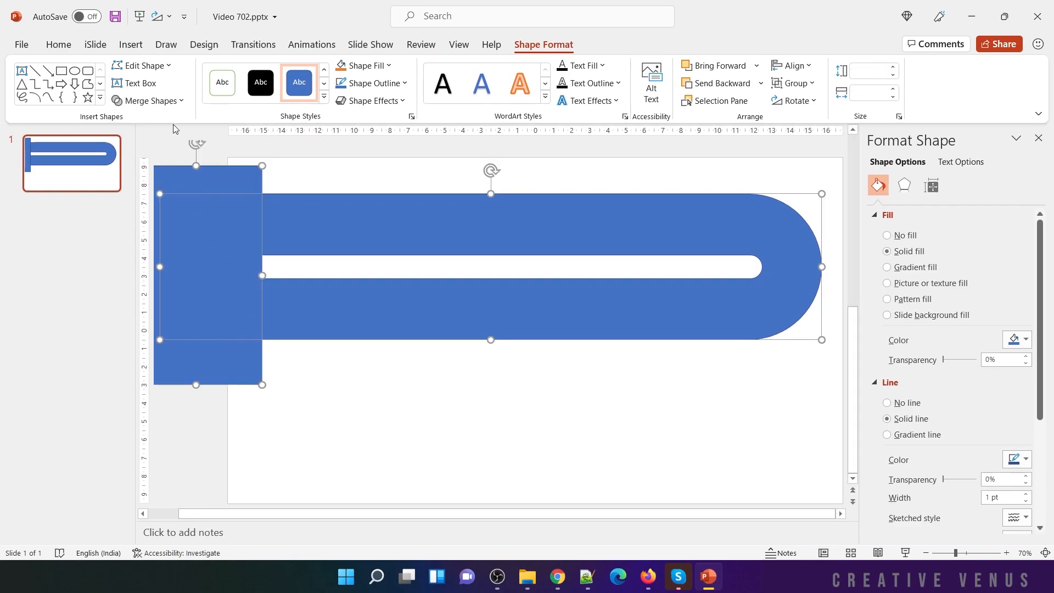
left_click(147, 101)
left_click(150, 193)
left_click(395, 375)
Place a horizontally flipped copy of the U-shape so its upper arm overlaps the original's lower arm
left_click(407, 315)
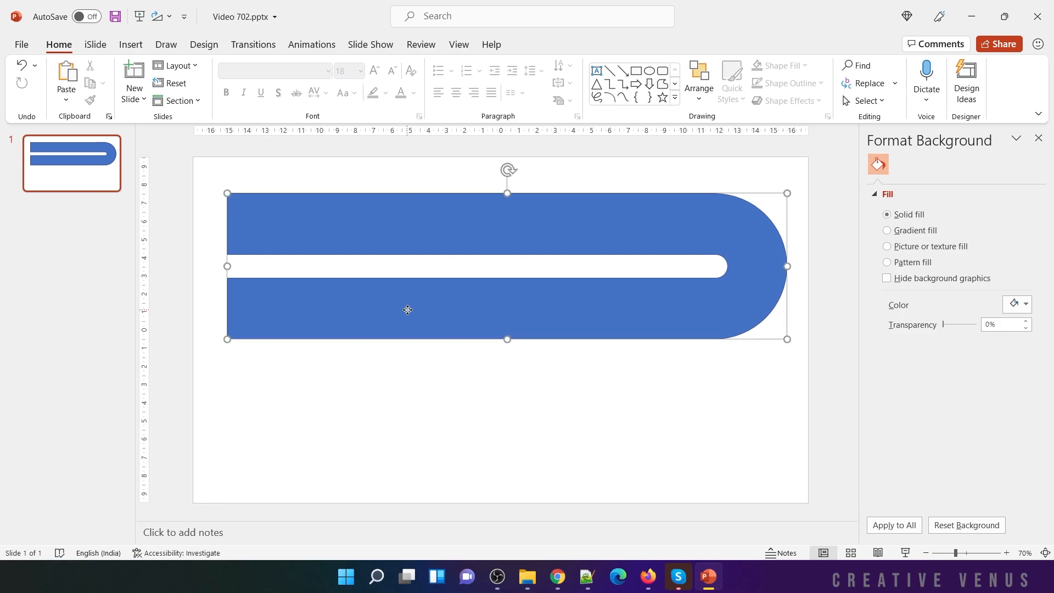
left_click_drag(419, 307, 449, 406)
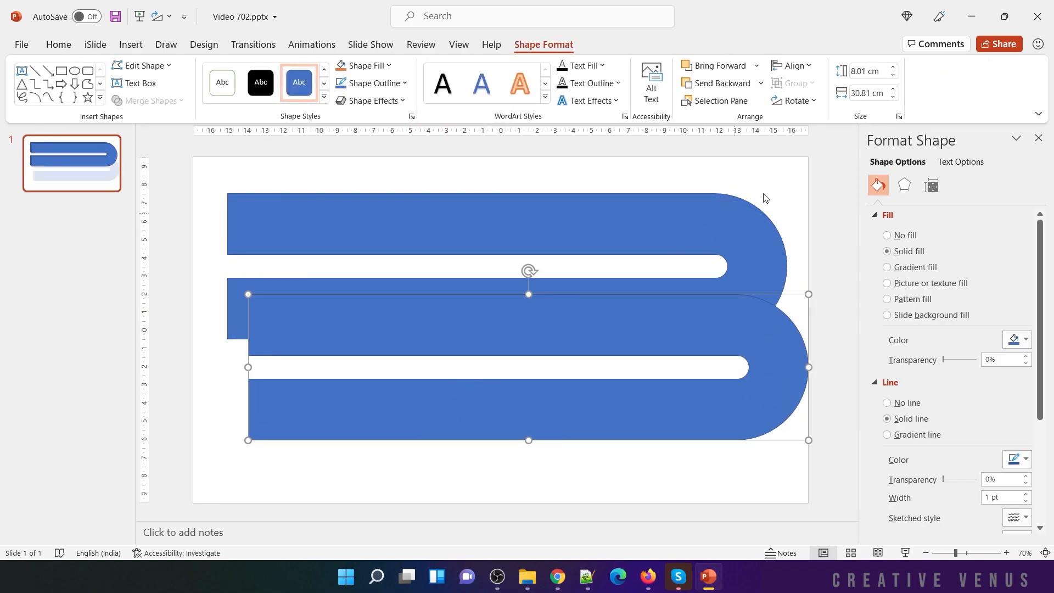
left_click(796, 101)
left_click(822, 174)
left_click_drag(694, 324, 602, 309)
Remove the outline from both the flipped copy and the original U-shape
left_click(905, 403)
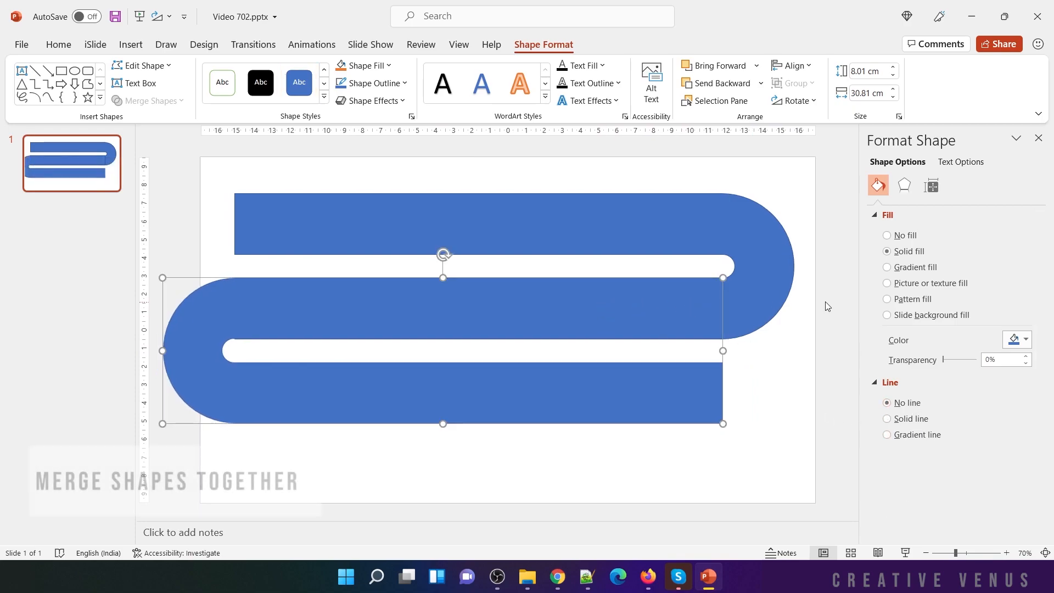
left_click(780, 291)
left_click(905, 403)
left_click(742, 365)
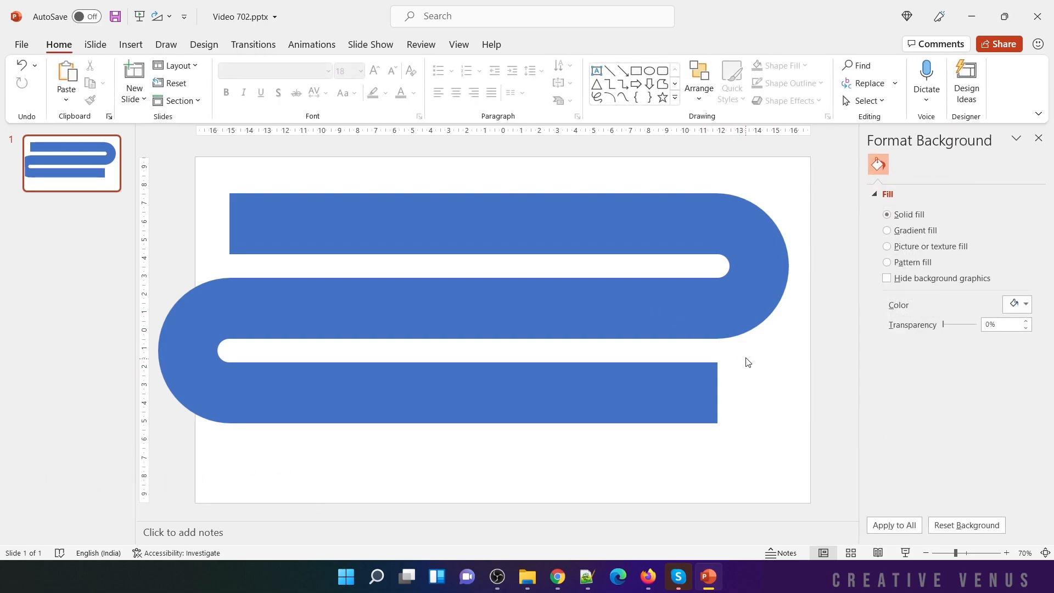
Nudge the flipped U-shape slightly to the left to line it up with the original
left_click(652, 306)
key("ctrl+Left")
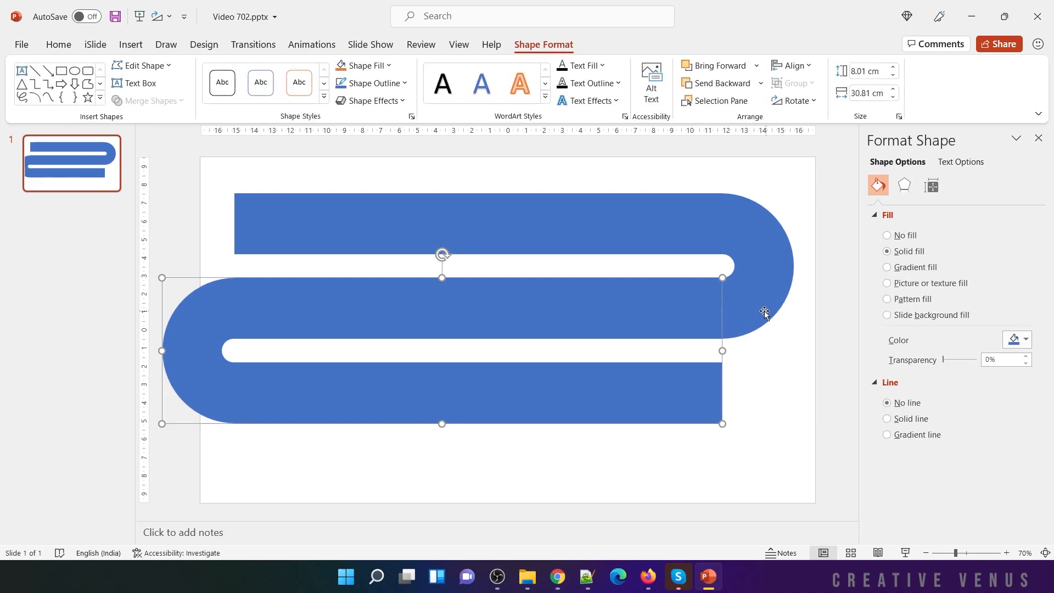
Merge the original U-shape and its flipped copy into one serpentine shape with Union
left_click(760, 310, "shift")
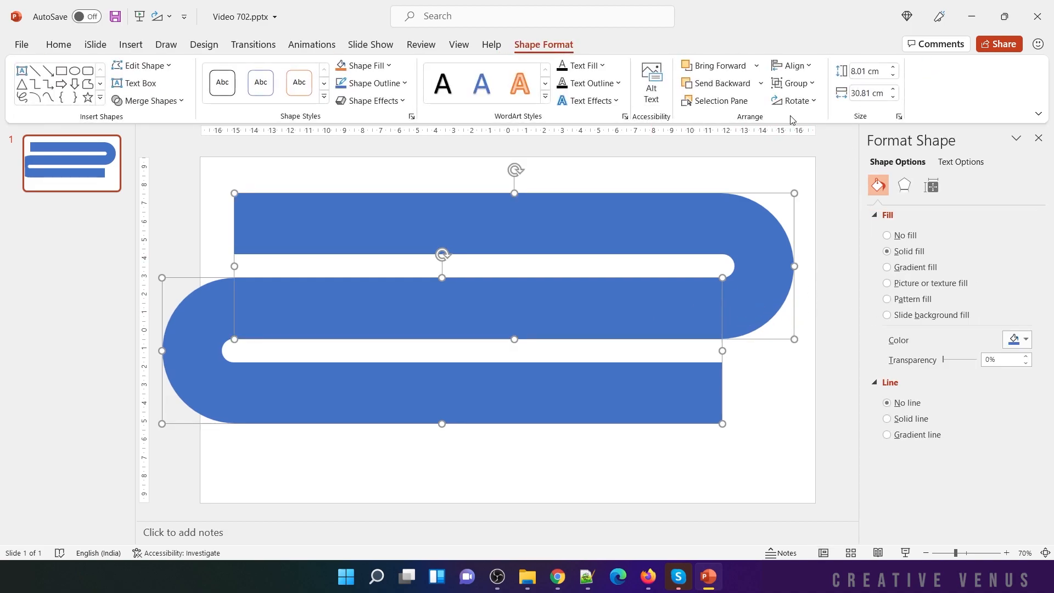
left_click(165, 102)
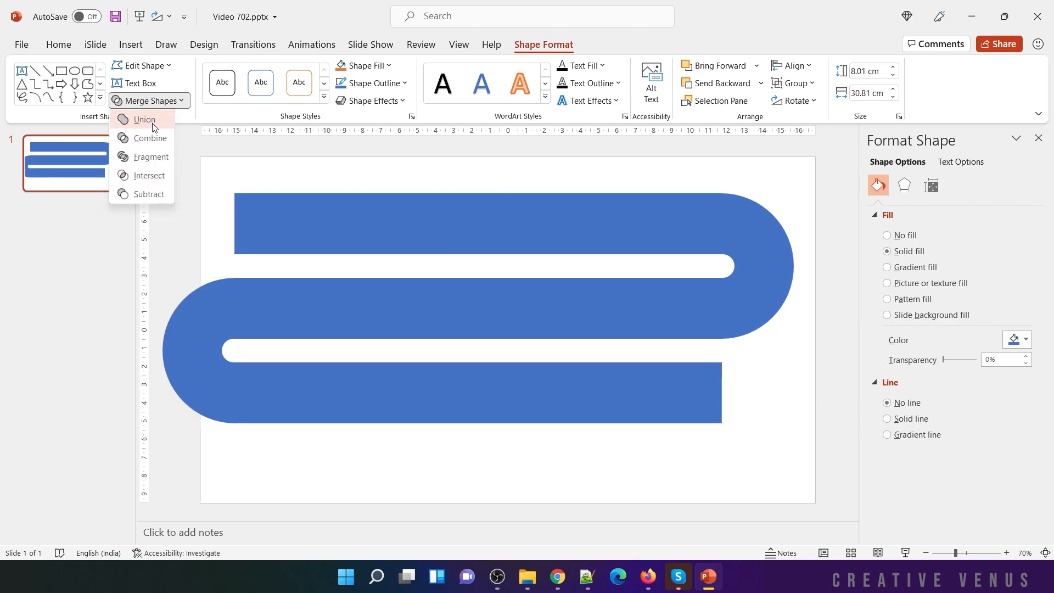
left_click(144, 120)
left_click(480, 462)
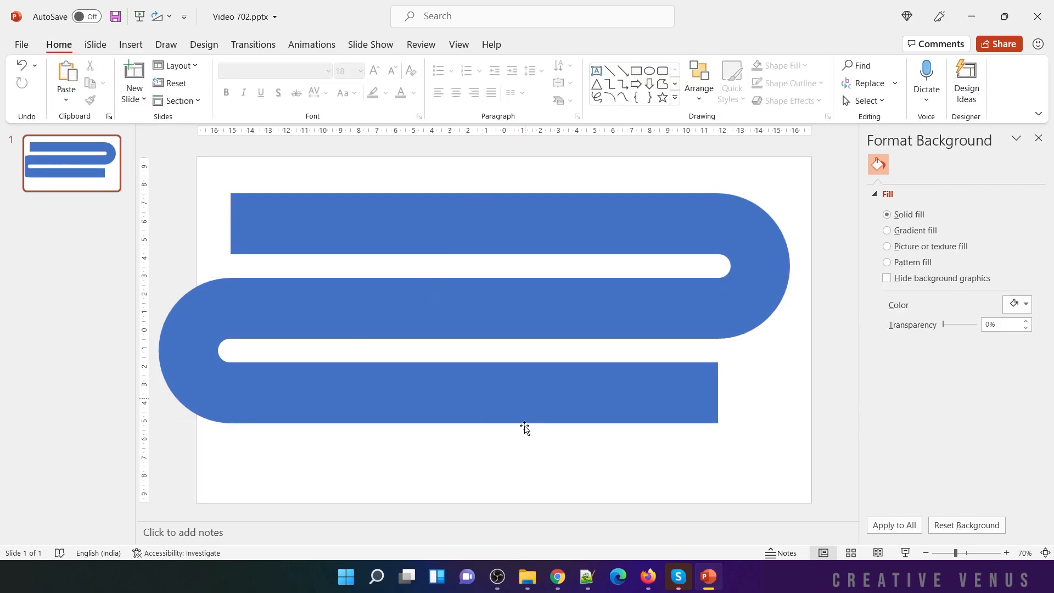
Draw a fully rounded rectangle about 3.36 cm high and 7.29 cm wide over the left end of the top arm
left_click(130, 44)
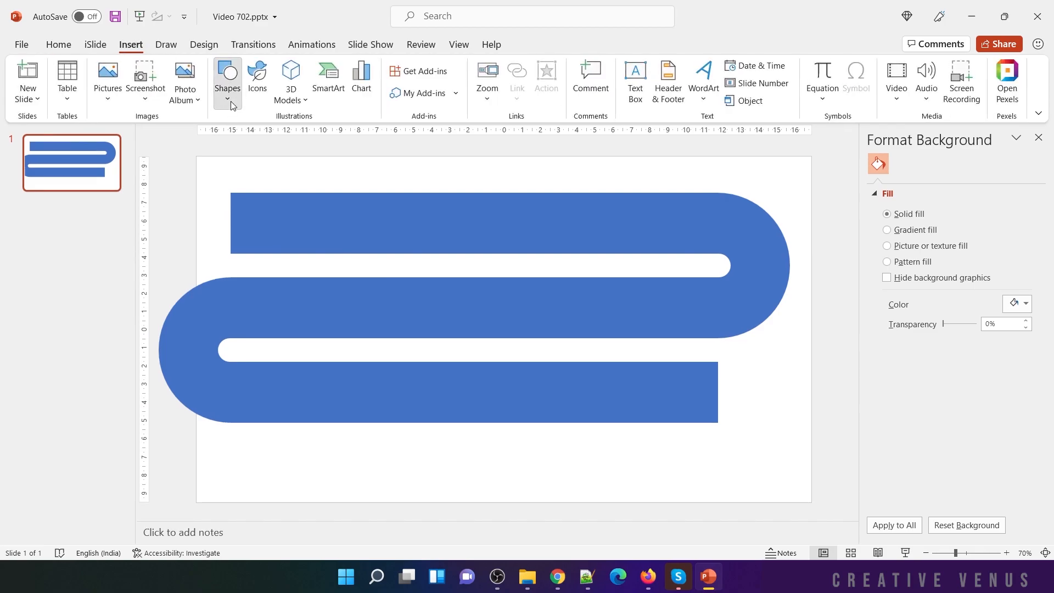
left_click(227, 82)
left_click(291, 141)
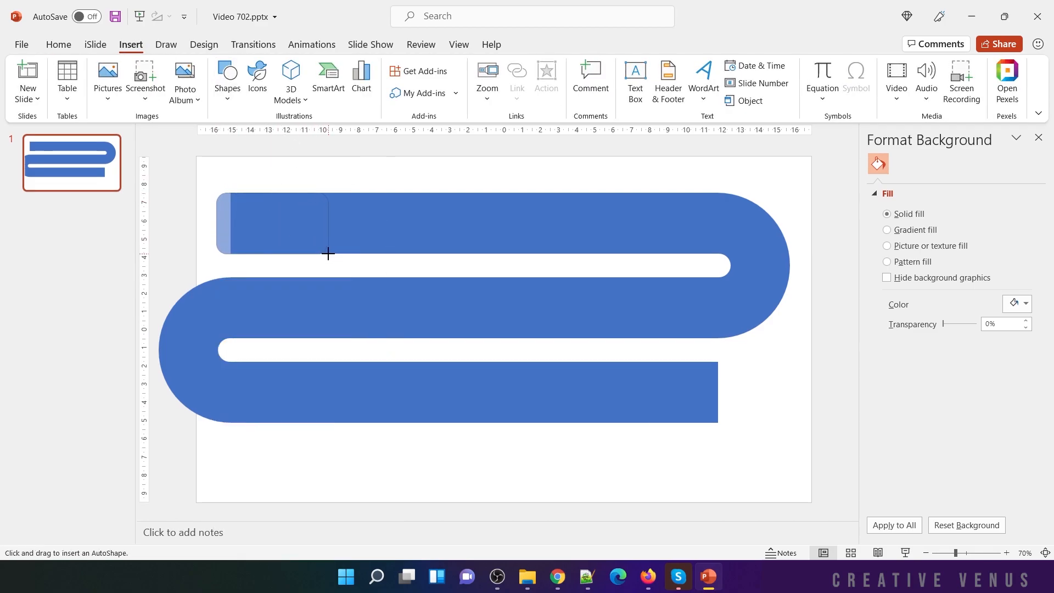
left_click_drag(328, 253, 328, 253)
left_click_drag(227, 193, 302, 207)
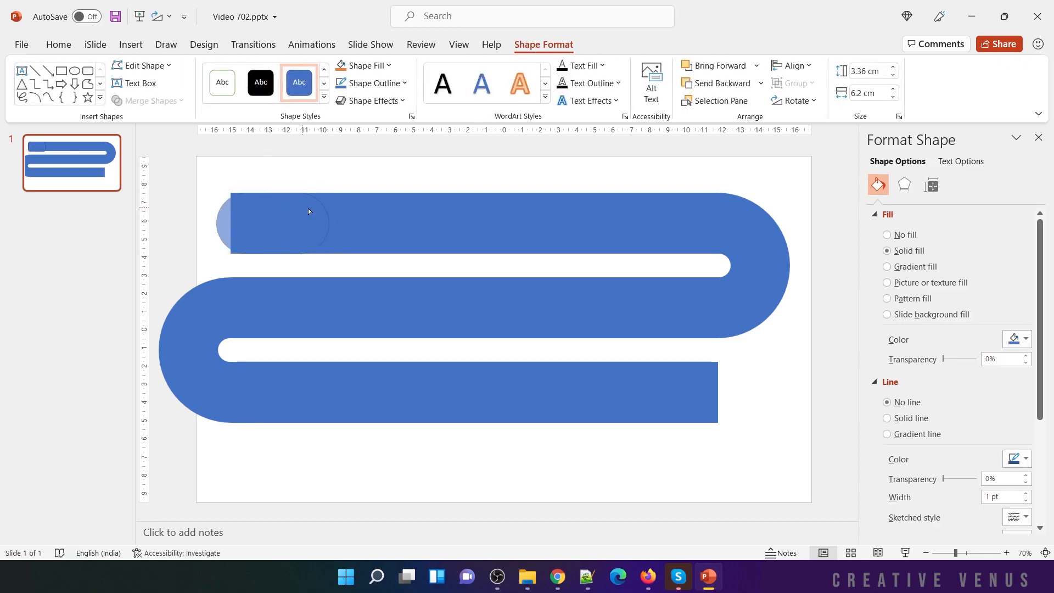
left_click_drag(216, 222, 196, 220)
Remove the rounded rectangle's outline, fill it orange and check its alignment with the ribbon's top arm
left_click(887, 402)
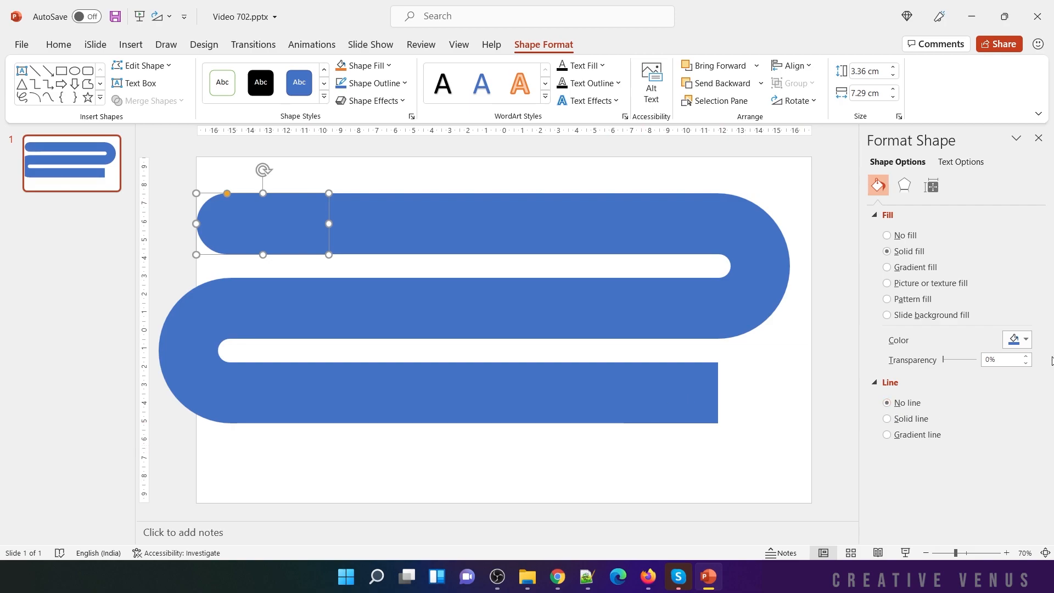
left_click(1023, 352)
left_click(999, 372)
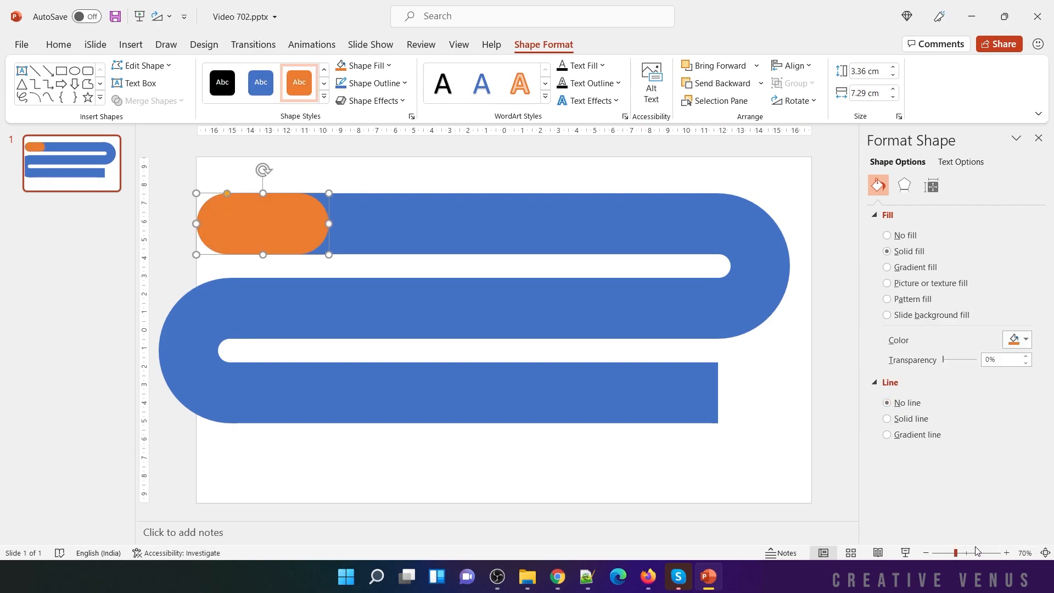
left_click_drag(955, 554, 989, 554)
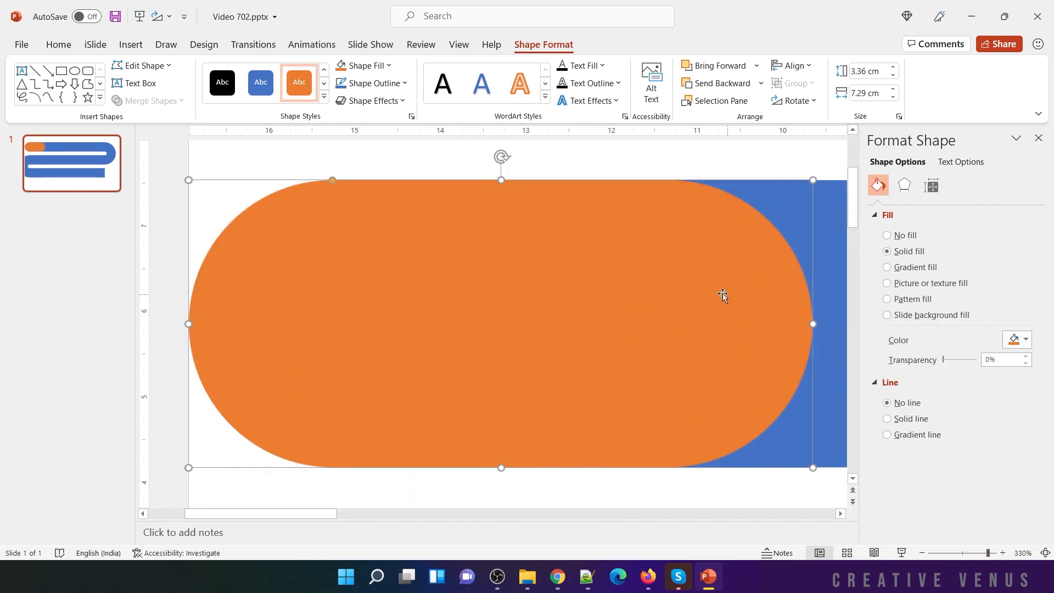
left_click(557, 488)
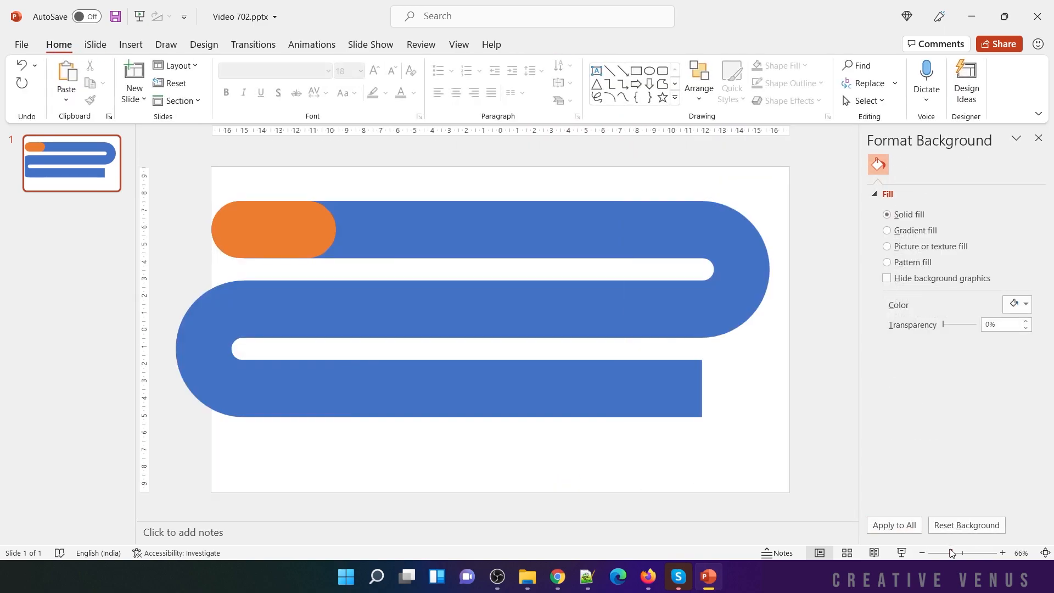
Place a copy of the orange rounded rectangle over the right end of the bottom arm
left_click(395, 219)
left_click(316, 228, "shift")
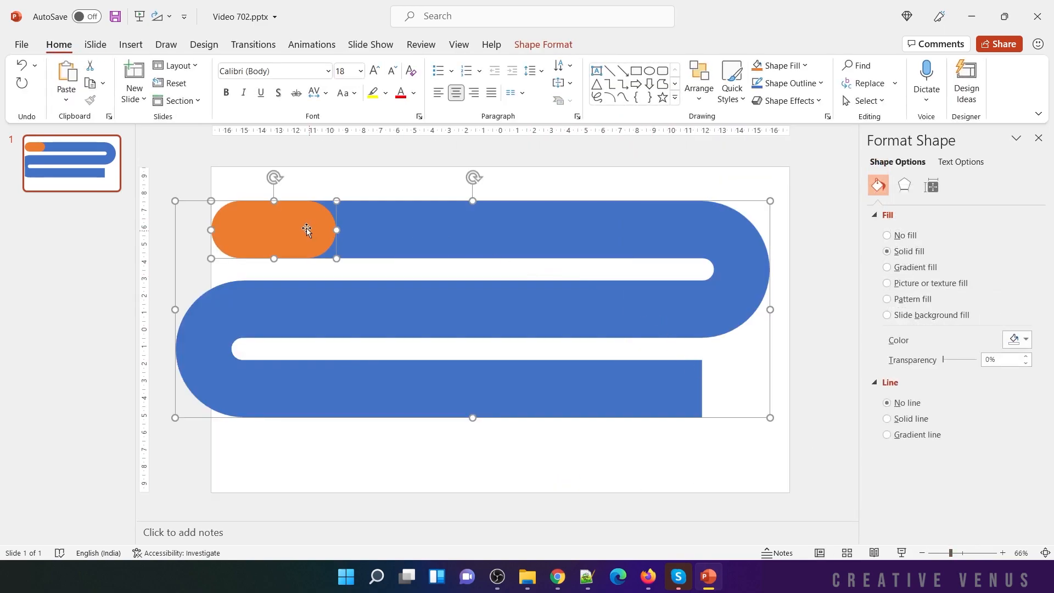
left_click(424, 437)
left_click_drag(272, 230, 681, 388)
left_click(657, 453)
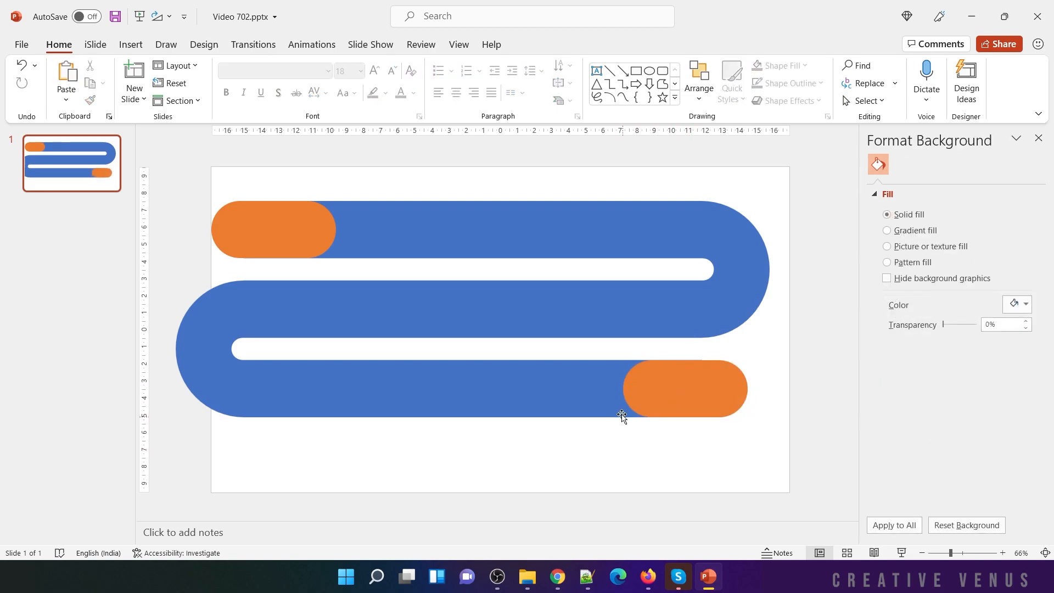
Unite the blue serpentine with the lower and upper orange end caps, keeping the blue fill
left_click(563, 388)
left_click(646, 385)
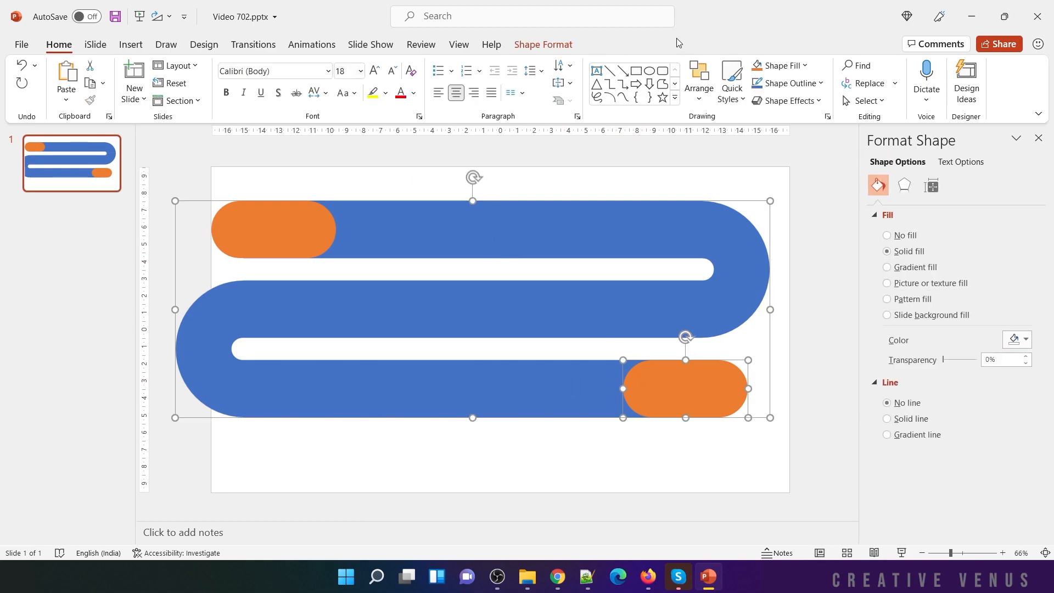
left_click(542, 44)
left_click(146, 101)
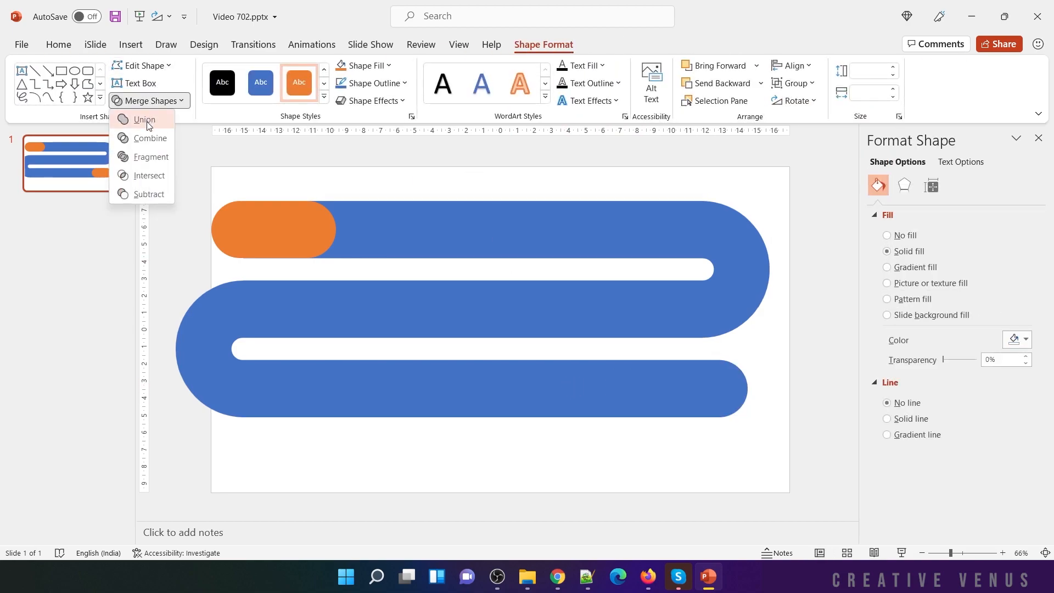
left_click(149, 117)
left_click(295, 234, "shift")
left_click(146, 101)
left_click(149, 118)
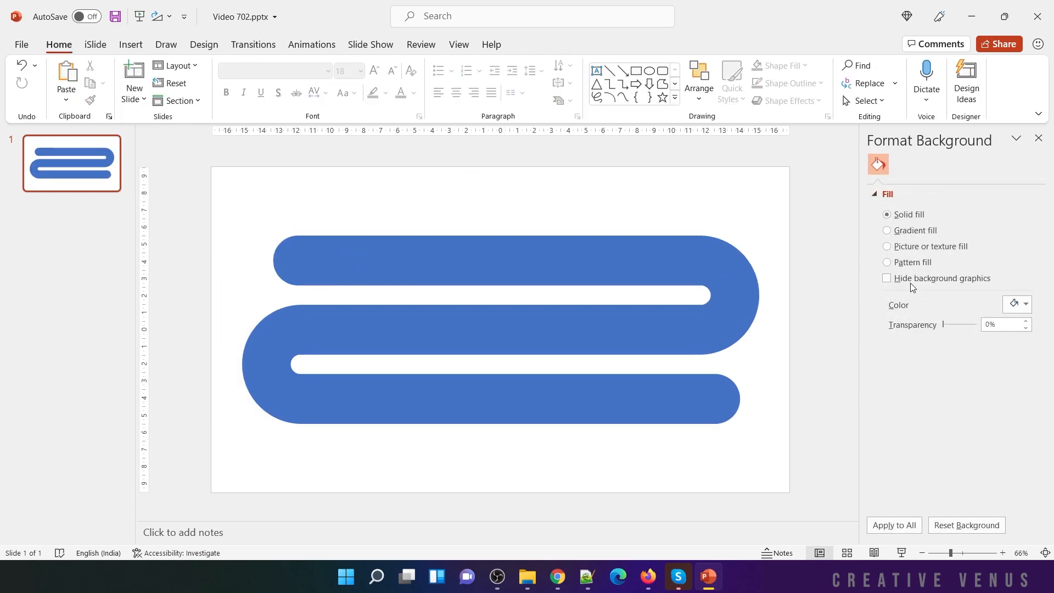
Give the slide background a gradient fill reduced to two stops, with the first stop at 0% coloured white
left_click(906, 231)
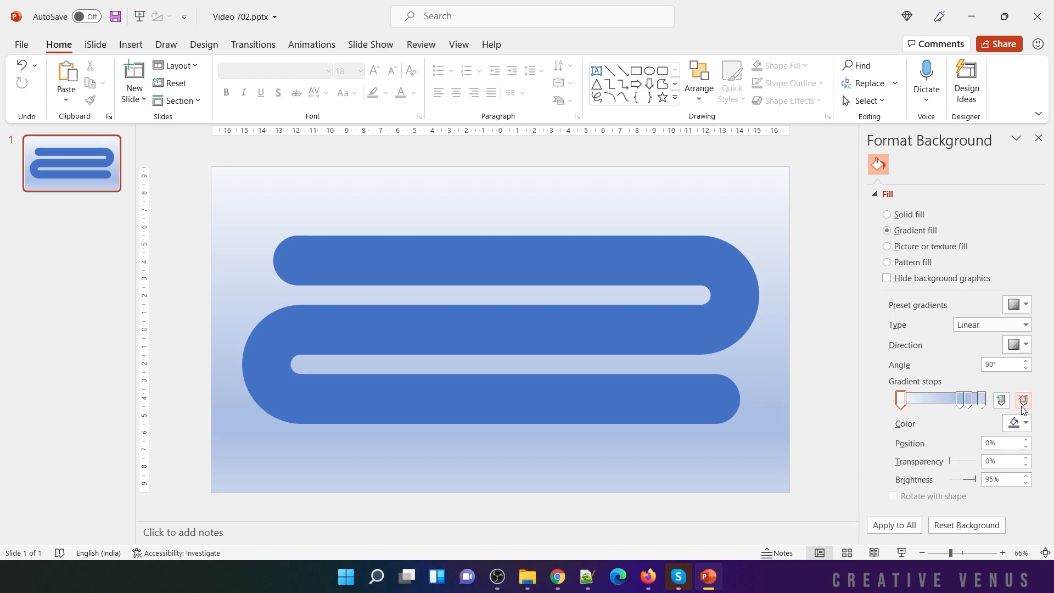
left_click(1021, 404)
left_click_drag(968, 400, 901, 400)
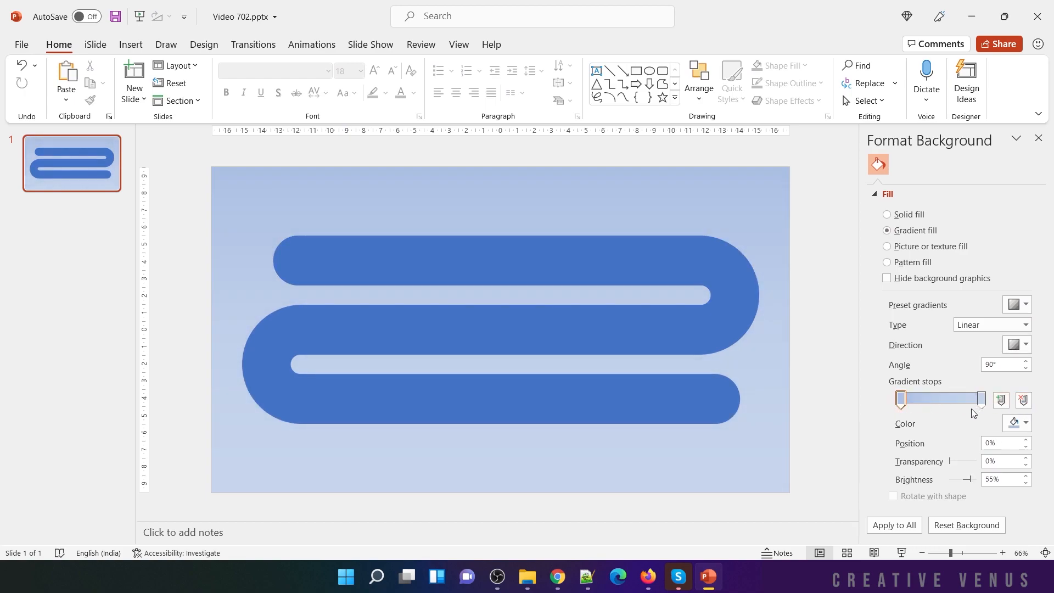
left_click(1015, 423)
left_click(947, 241)
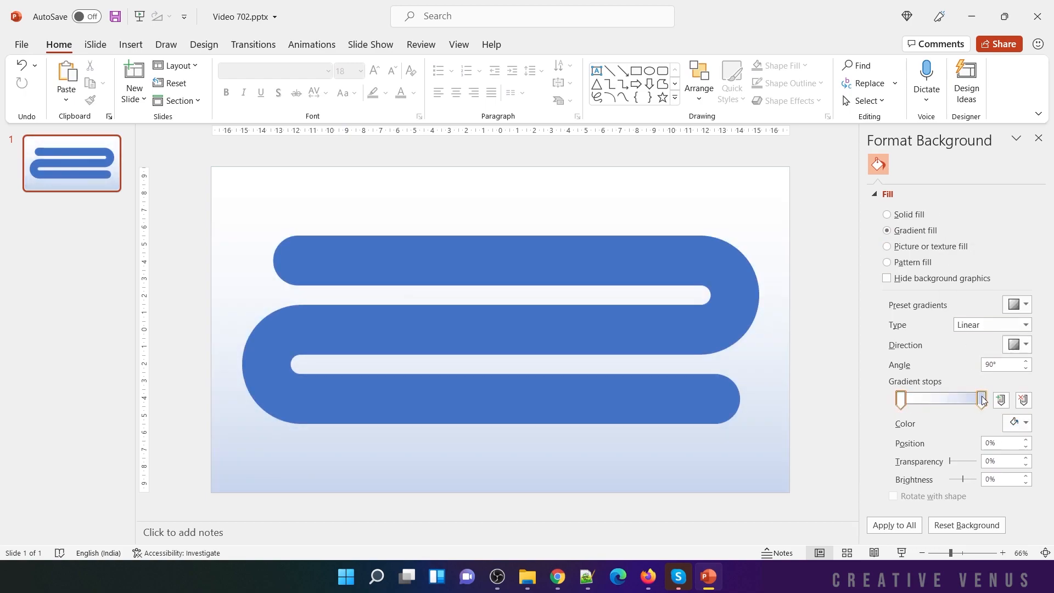
Change the background gradient to the Radial type spreading from the slide's centre
left_click(1025, 324)
left_click(983, 350)
left_click(1025, 344)
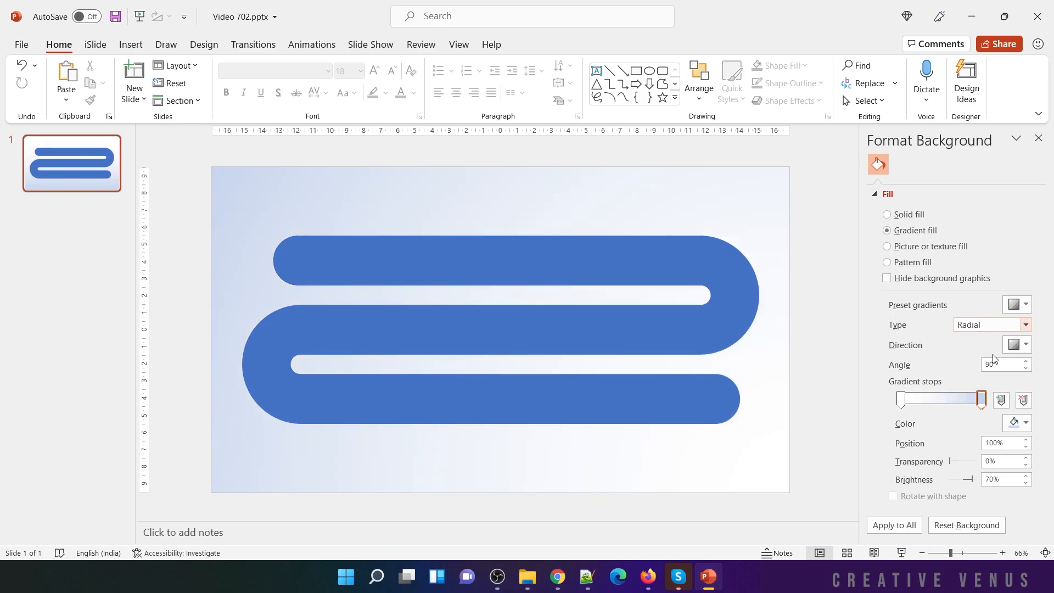
left_click(960, 368)
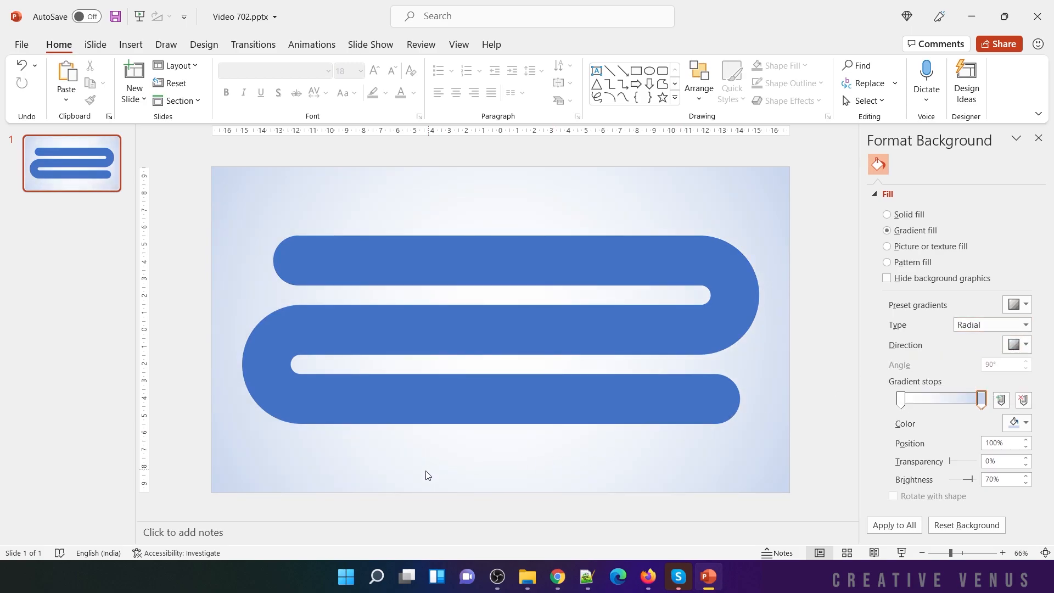
Fill the serpentine ribbon with solid white
left_click(140, 47)
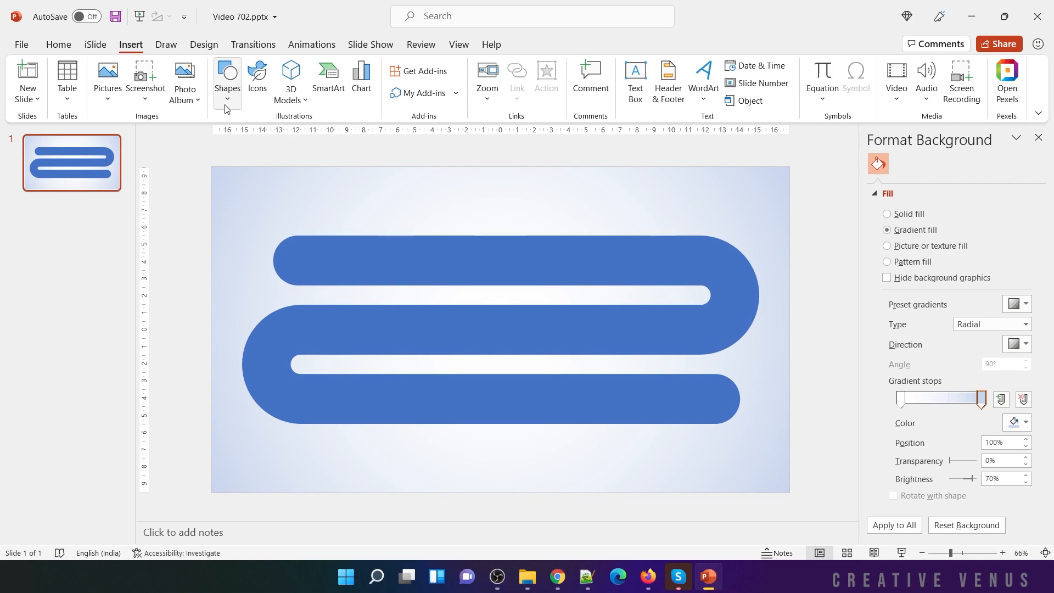
left_click(324, 250)
left_click(1017, 339)
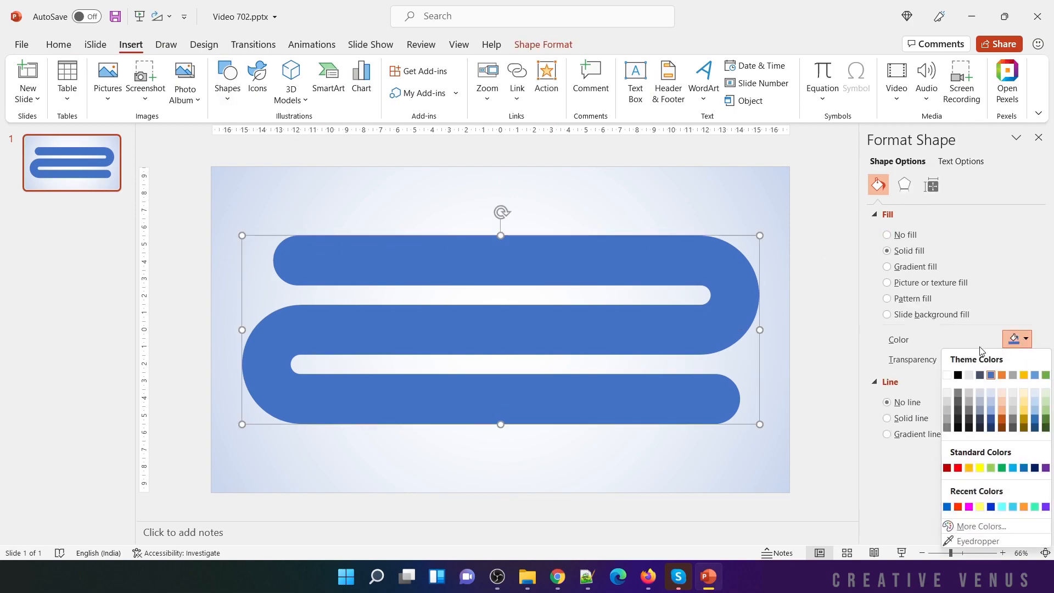
left_click(947, 375)
left_click(511, 463)
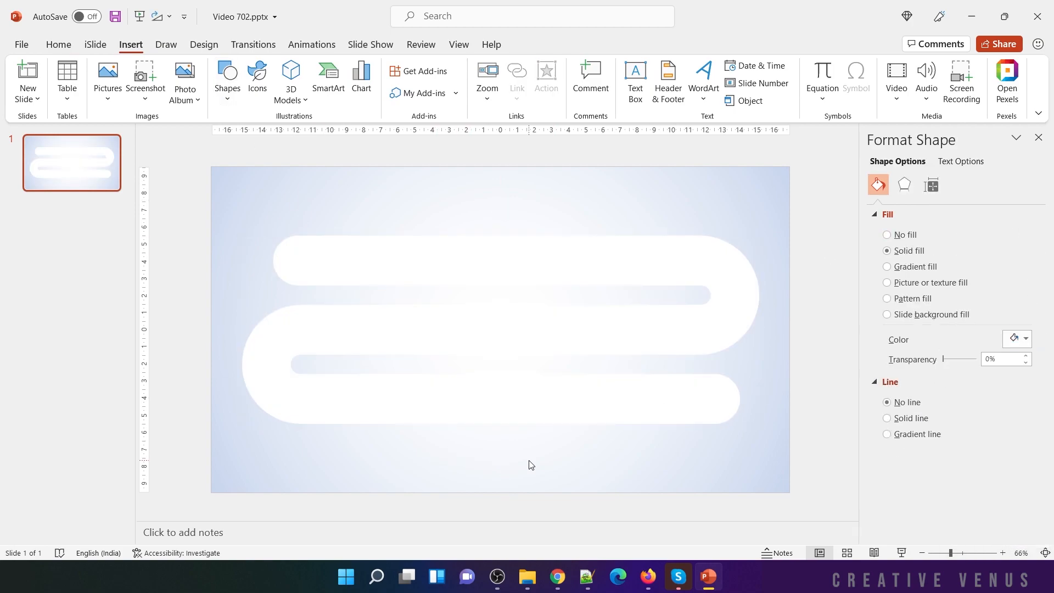
Set the background gradient stops to light blues of 80% and 60% brightness, with the lighter stop moved to 47%
left_click(1019, 427)
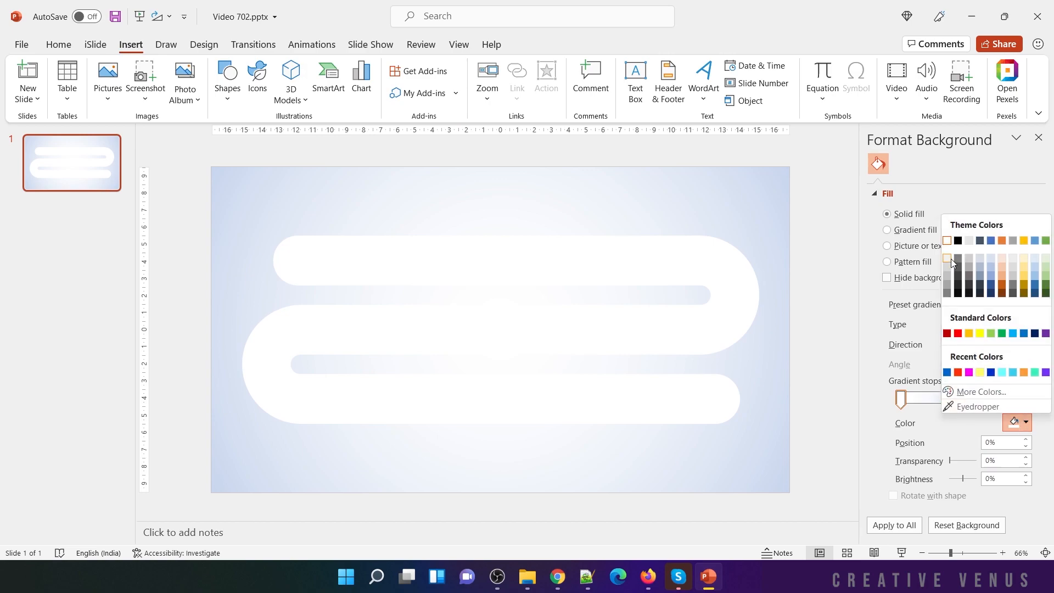
left_click(990, 259)
left_click(981, 398)
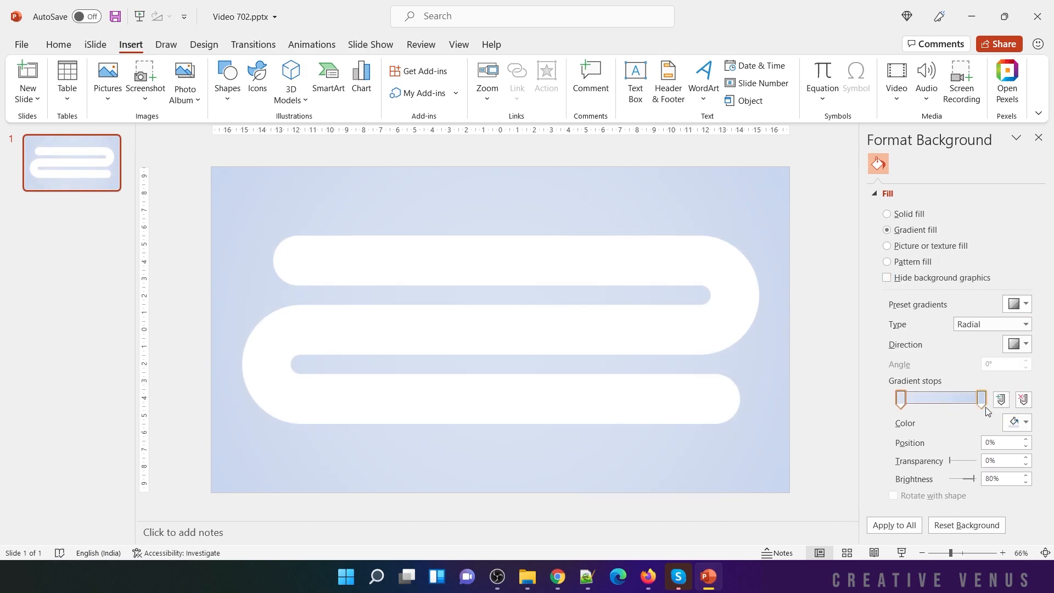
left_click(1018, 423)
left_click(990, 271)
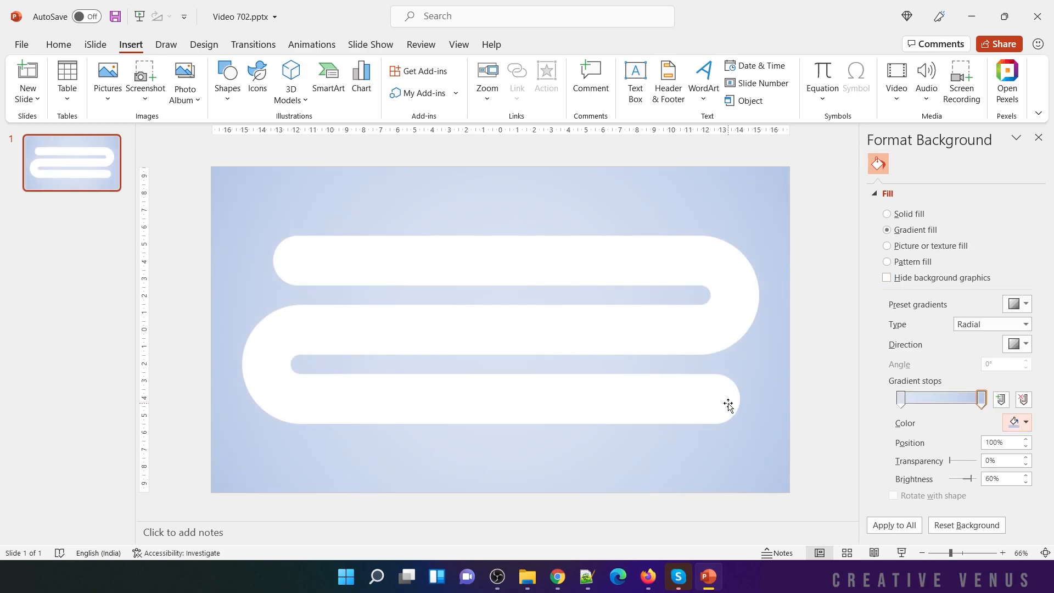
left_click(945, 400)
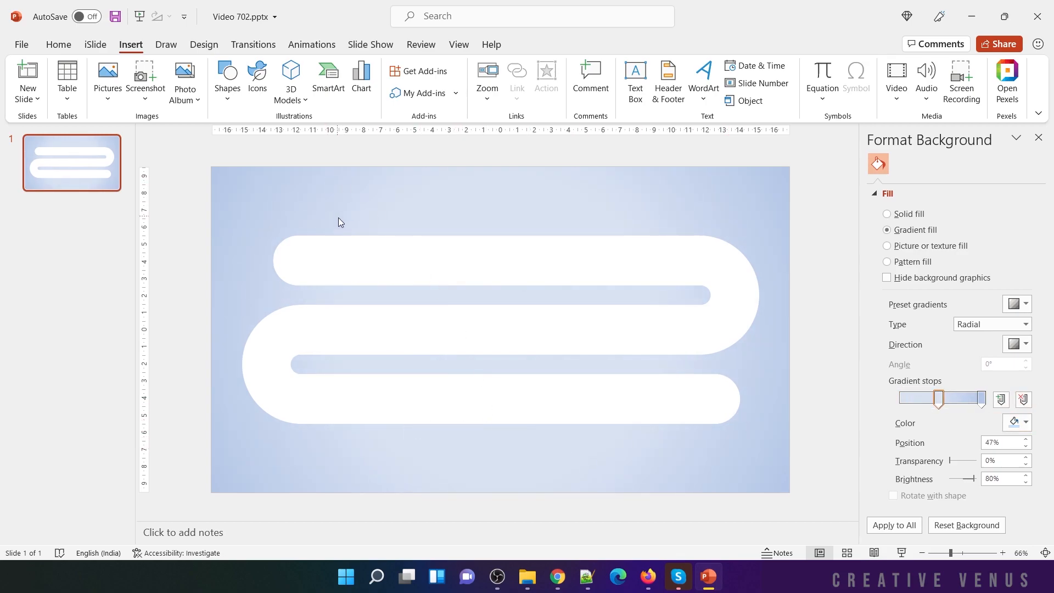
Draw a narrow rectangle about 2.94 cm high and 0.42 cm wide across the ribbon's top arm and remove its outline
left_click(229, 91)
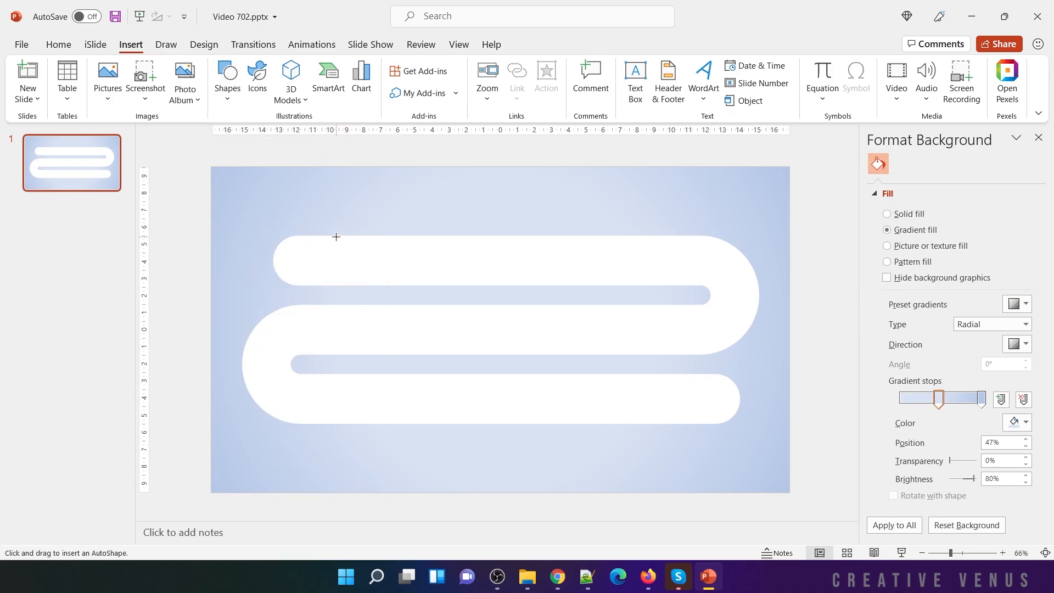
left_click_drag(326, 235, 333, 284)
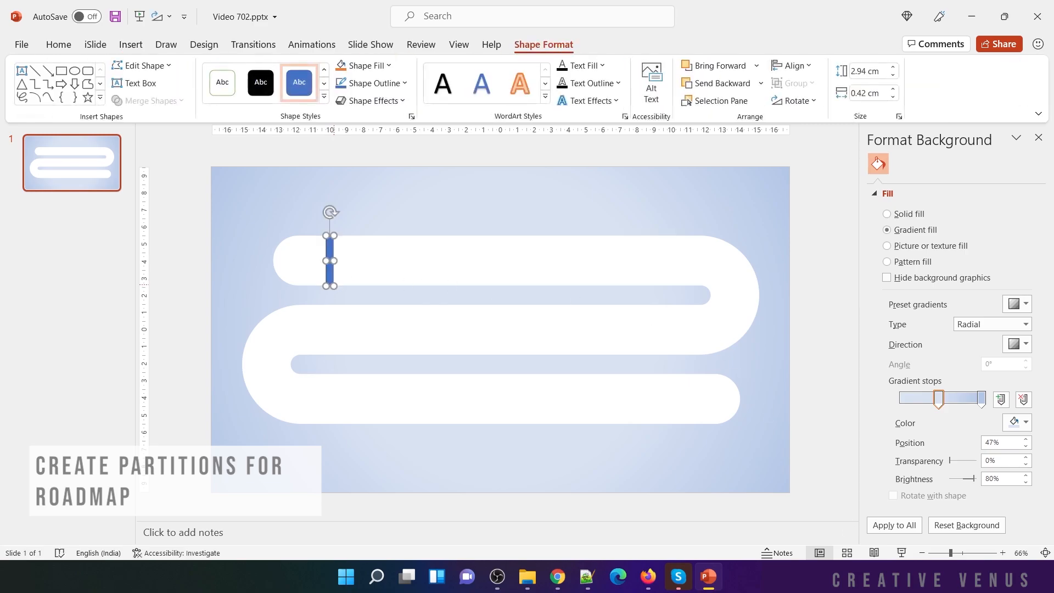
left_click_drag(951, 553, 971, 554)
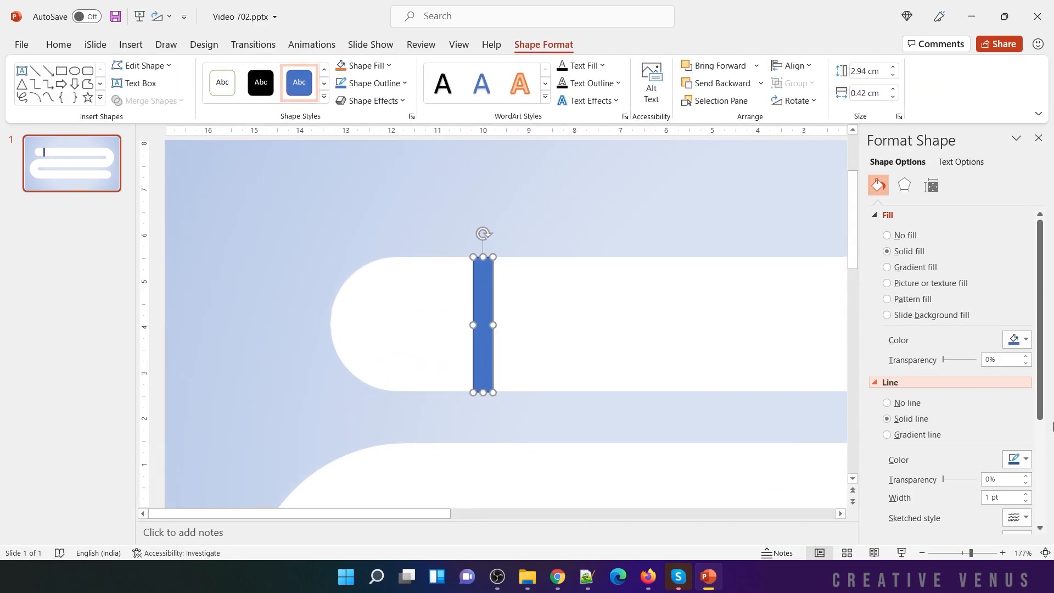
left_click(906, 403)
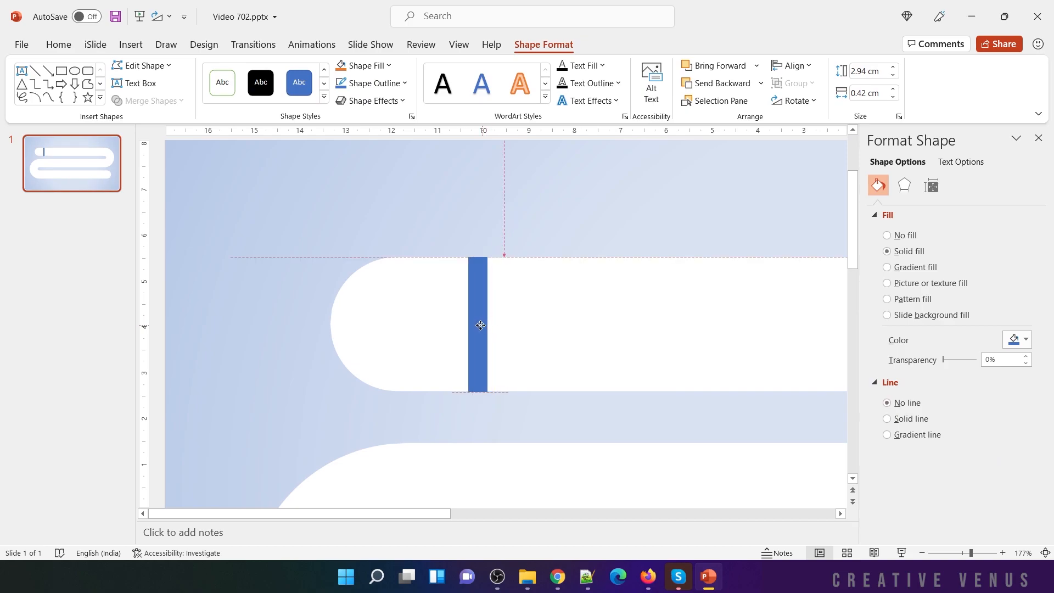